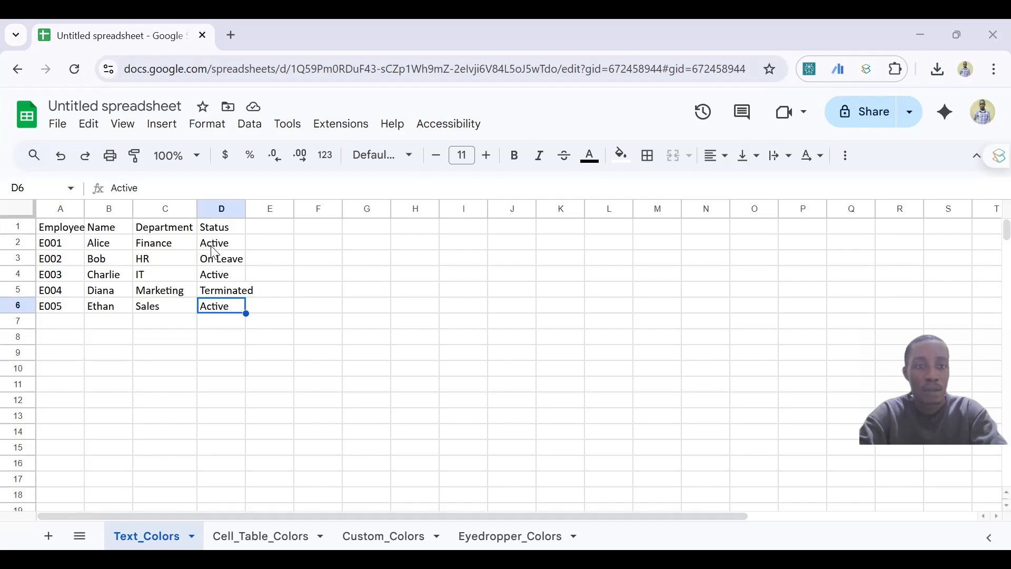
Color the text of the three Active statuses in D2, D4 and D6 green
click(211, 247)
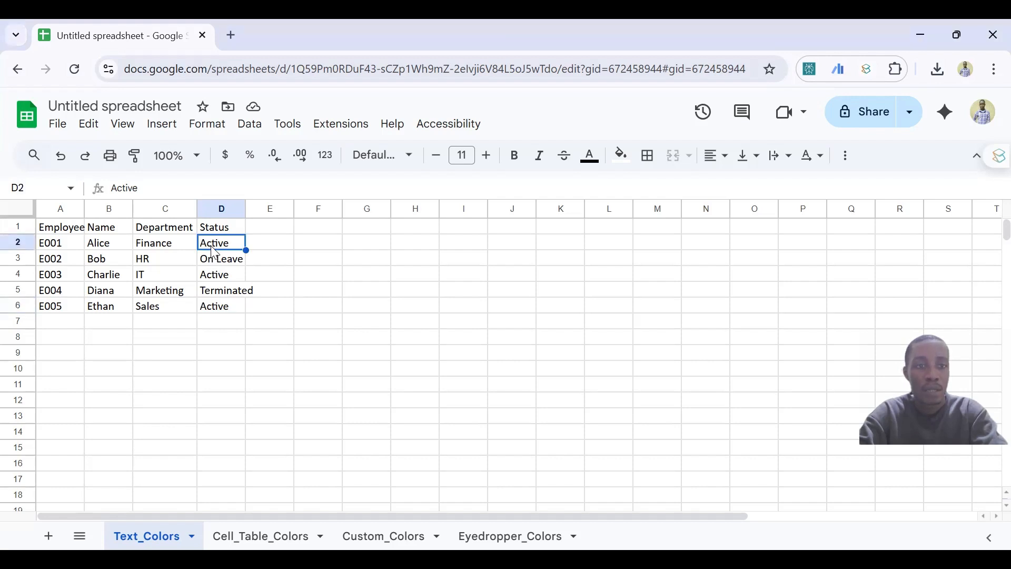
ctrl+click(224, 280)
ctrl+click(228, 311)
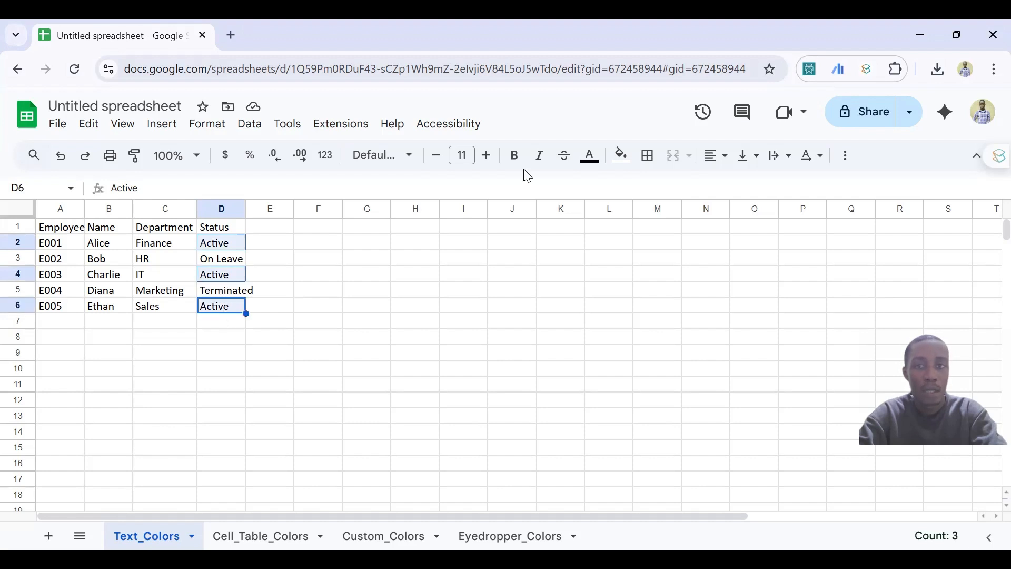
click(591, 156)
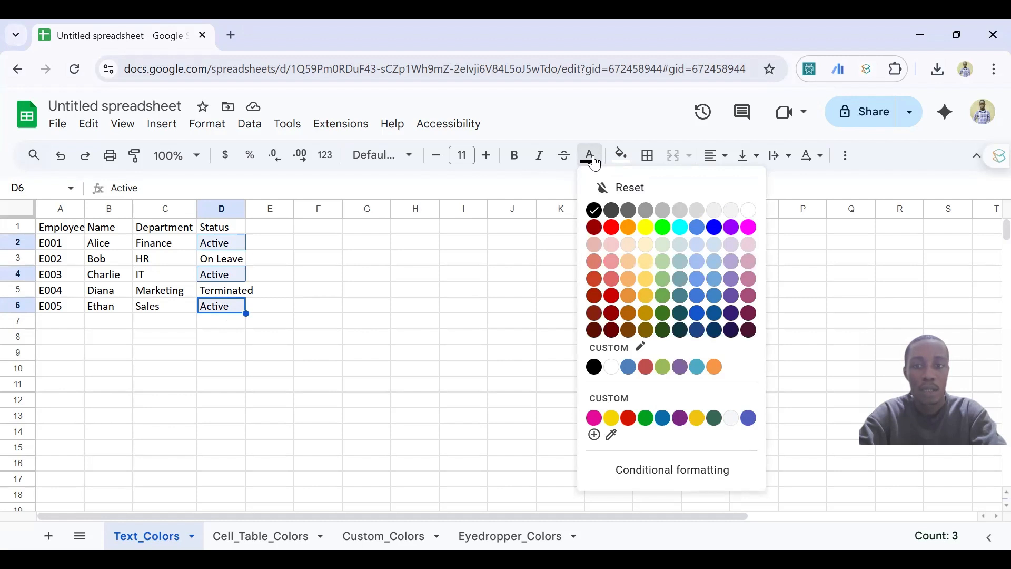
click(647, 423)
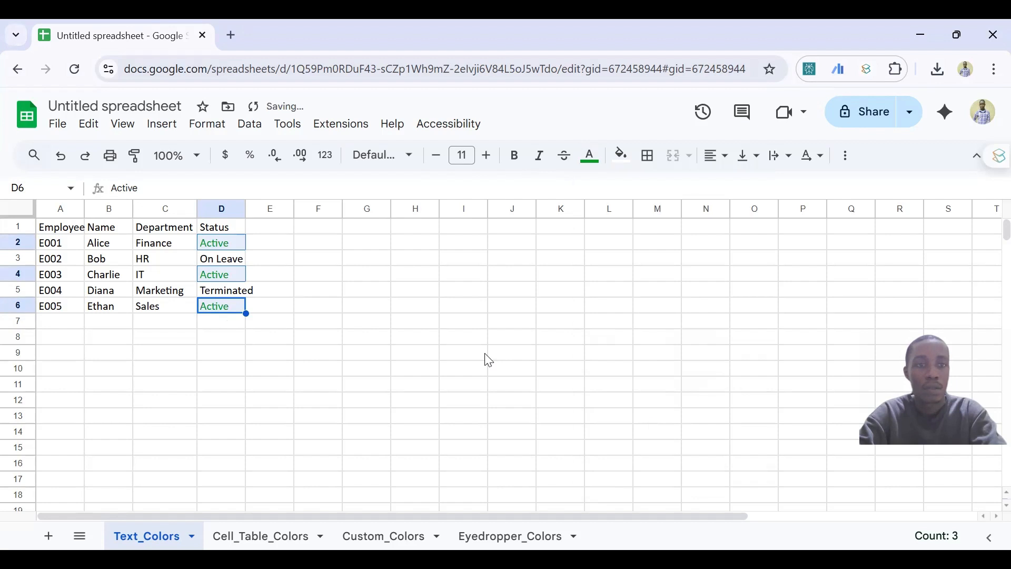
Color the On Leave status text in cell D3 orange
click(241, 265)
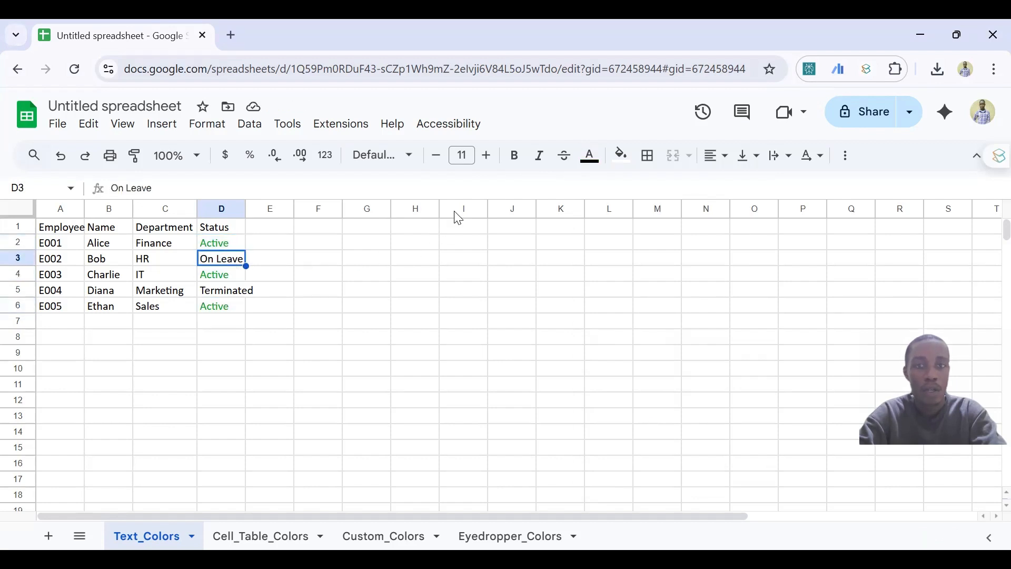
click(590, 163)
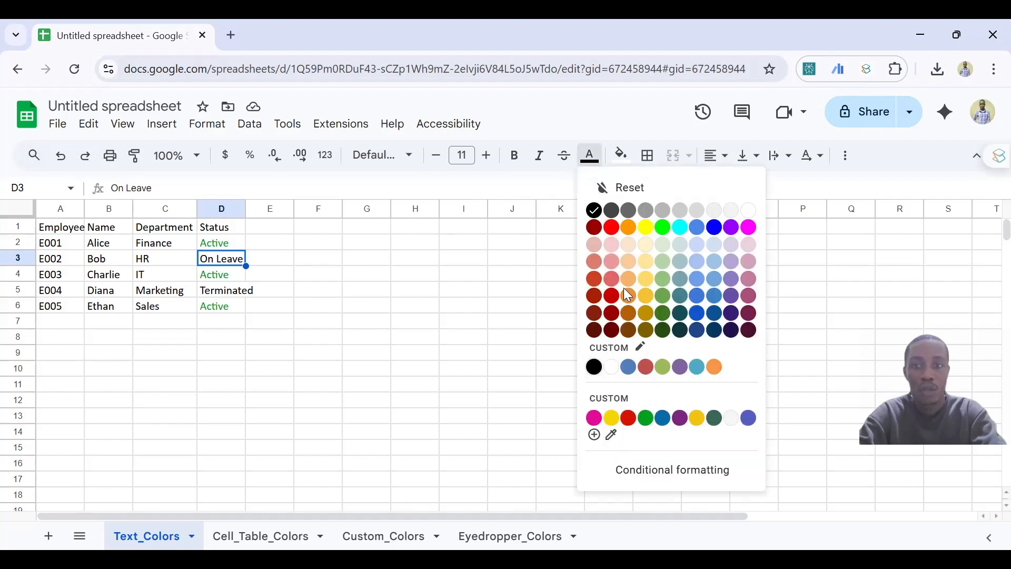
click(631, 230)
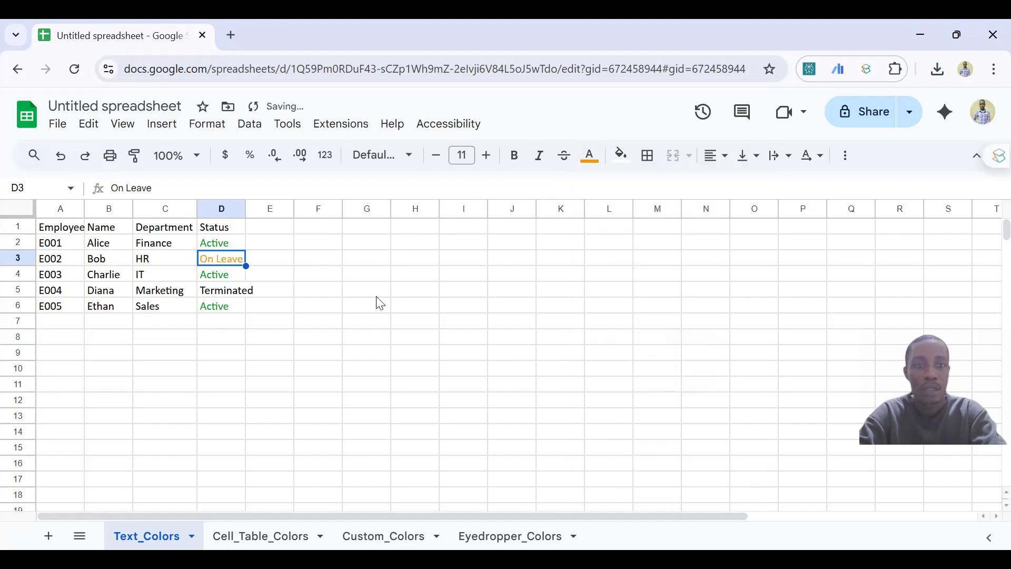
Color the Terminated status text in D5 red and fit column D's width to its contents
click(244, 295)
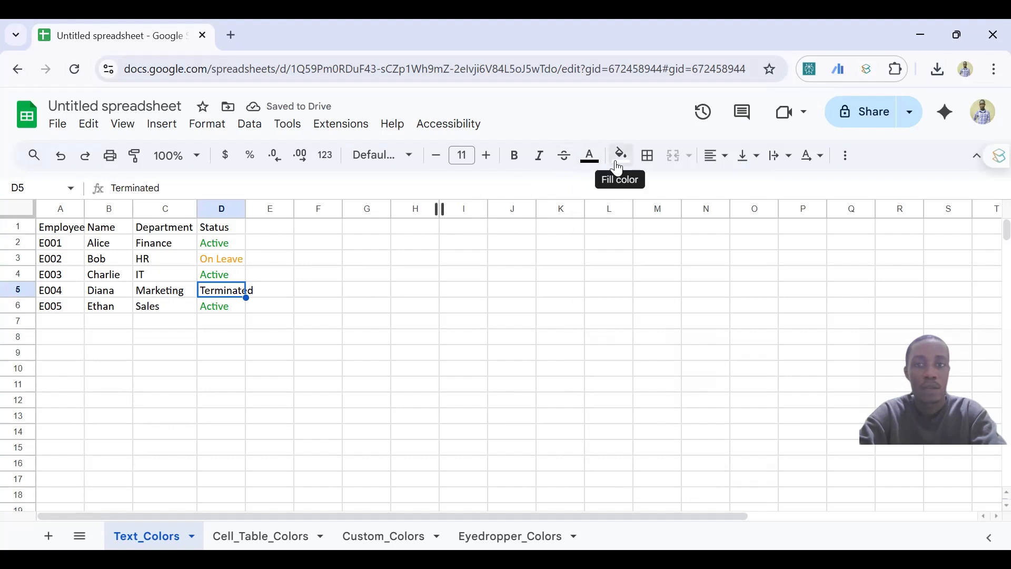
click(593, 157)
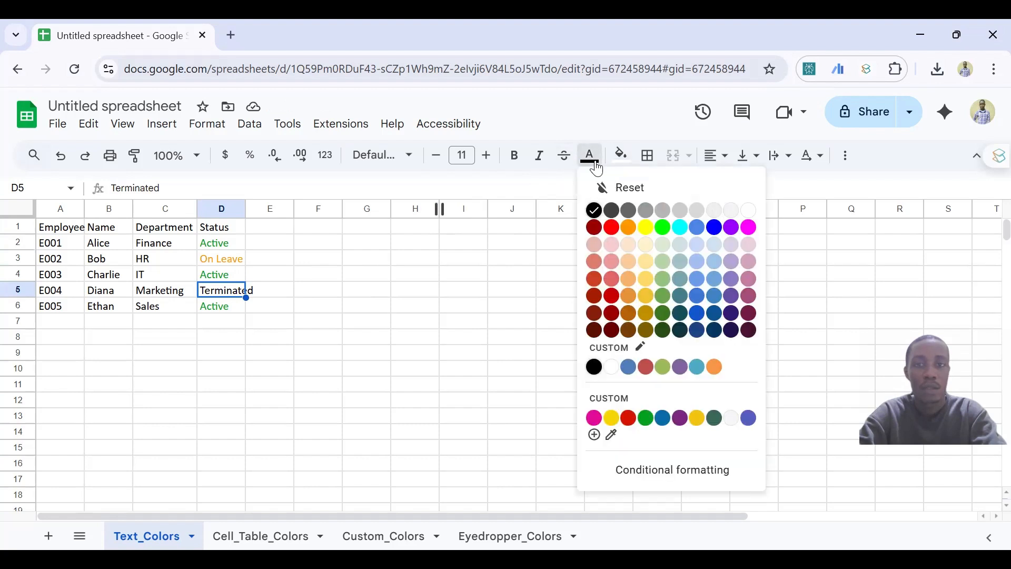
click(611, 231)
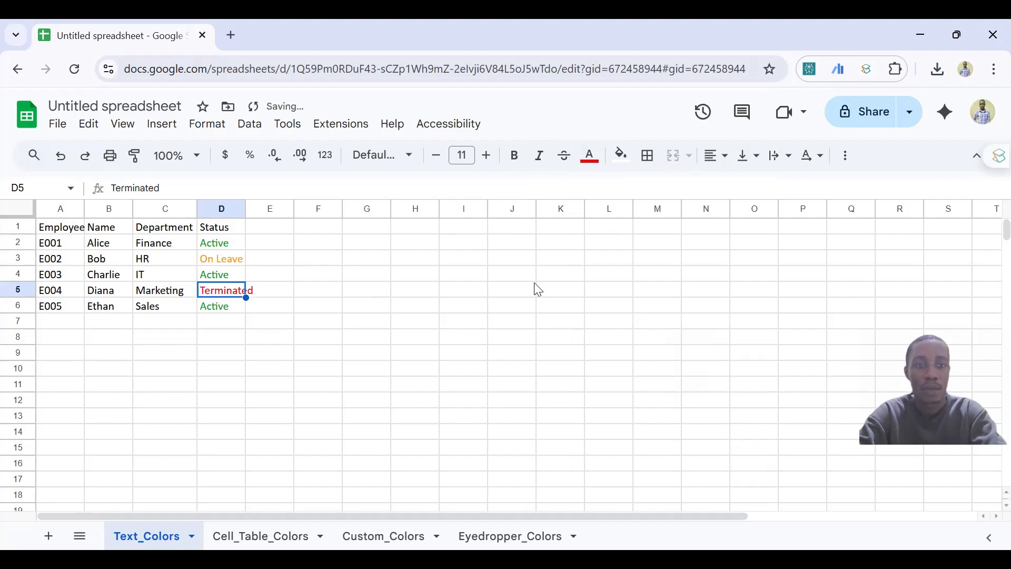
click(272, 322)
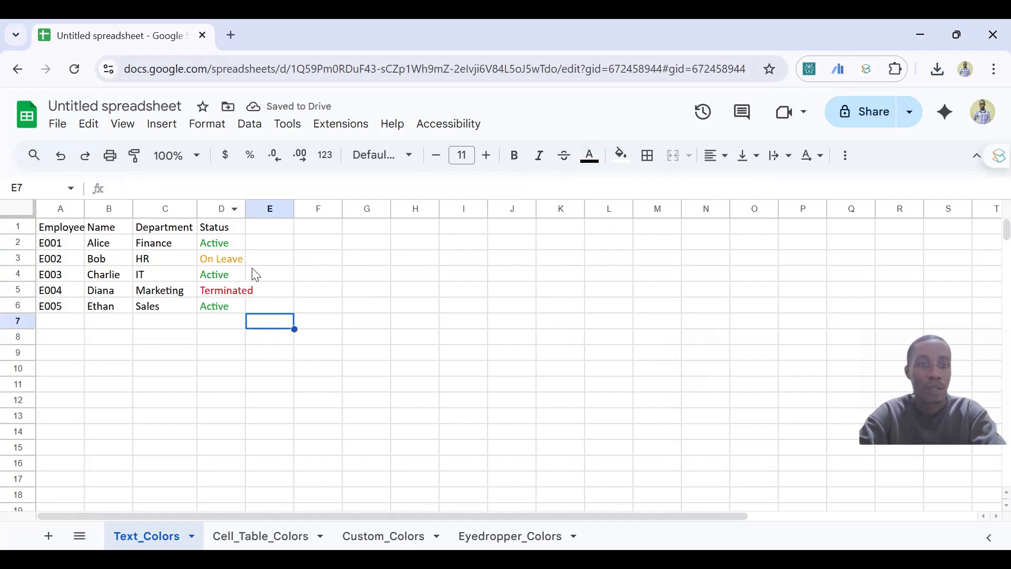
double_click(246, 209)
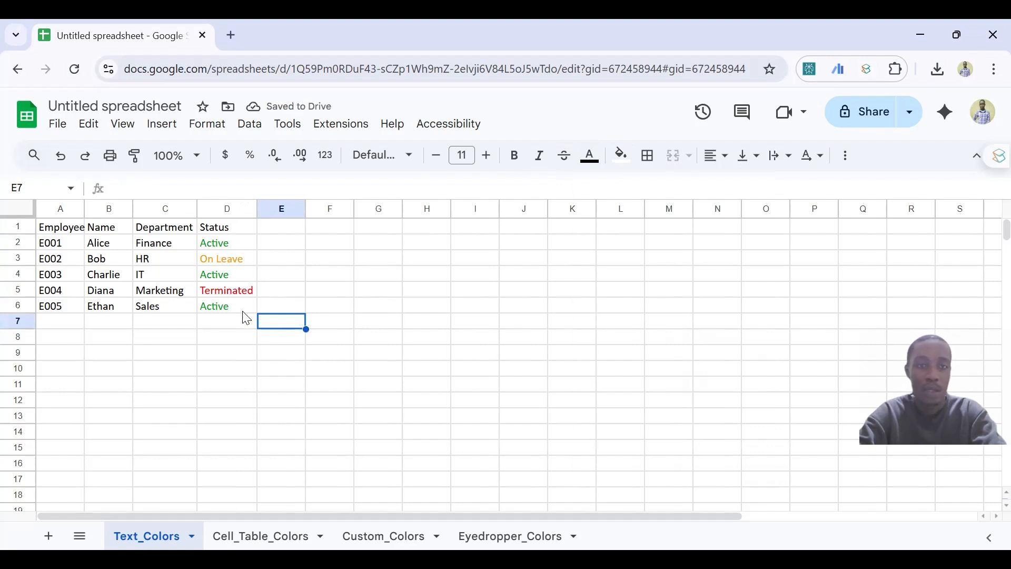
On the Cell_Table_Colors sheet, convert the product data in A1:E6 to a table and dismiss the column type tip
click(264, 533)
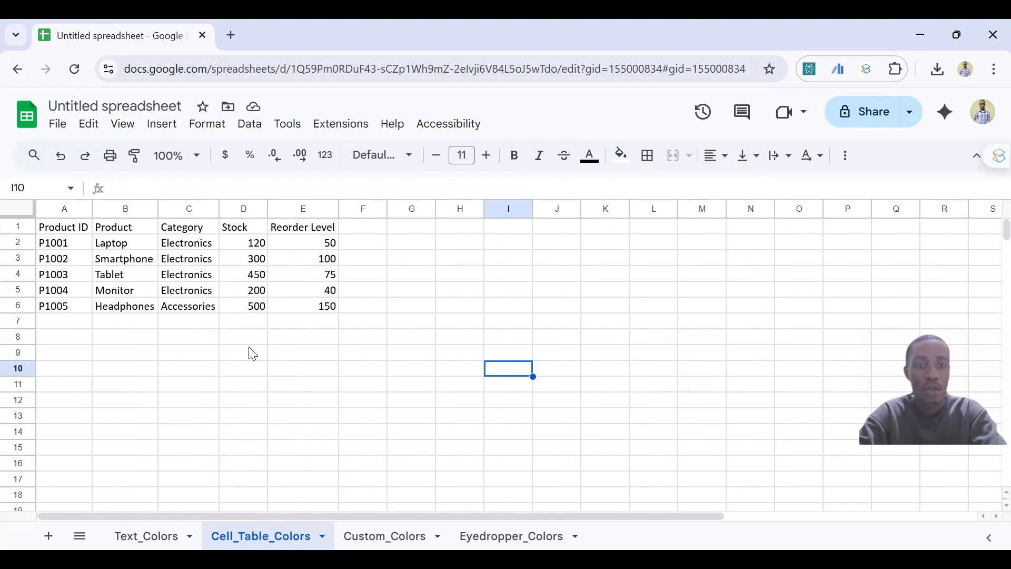
click(183, 260)
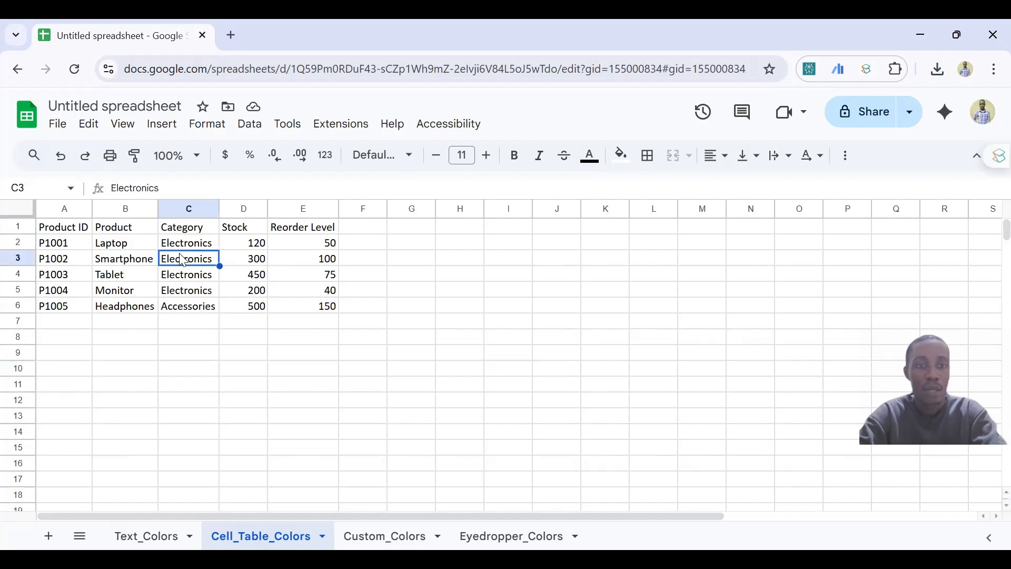
click(59, 231)
drag(59, 231, 309, 312)
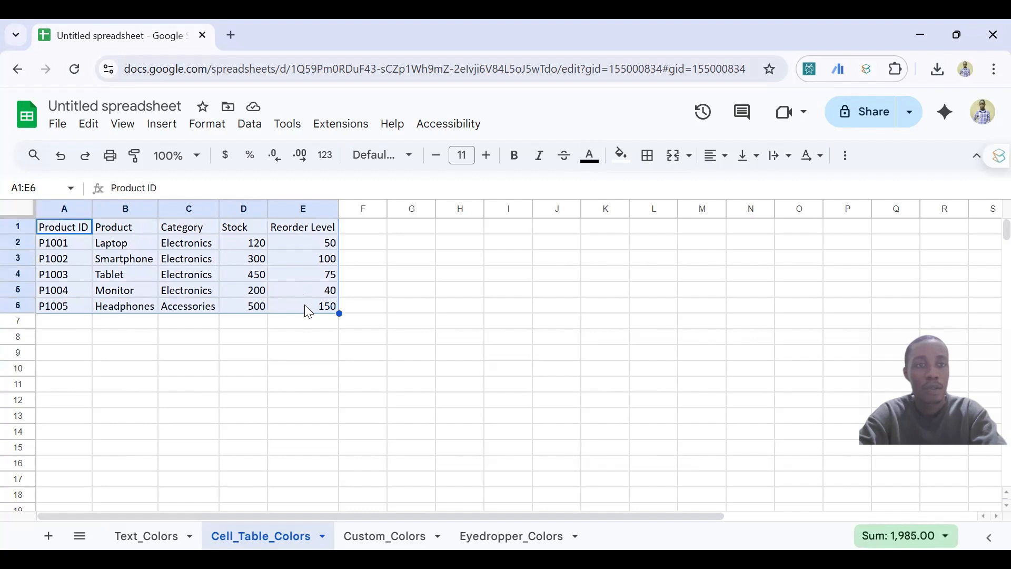
click(209, 125)
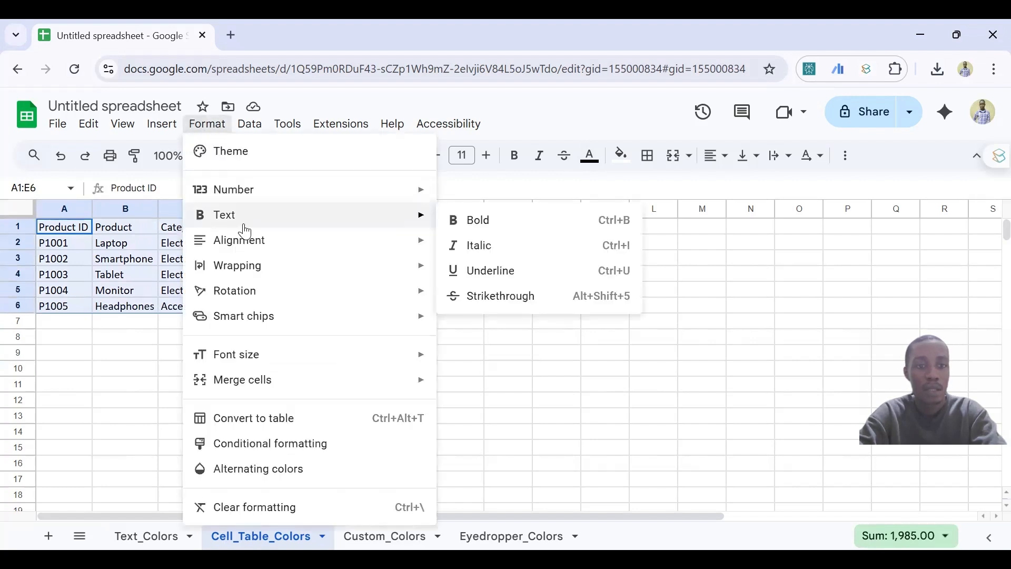
mouse_move(272, 385)
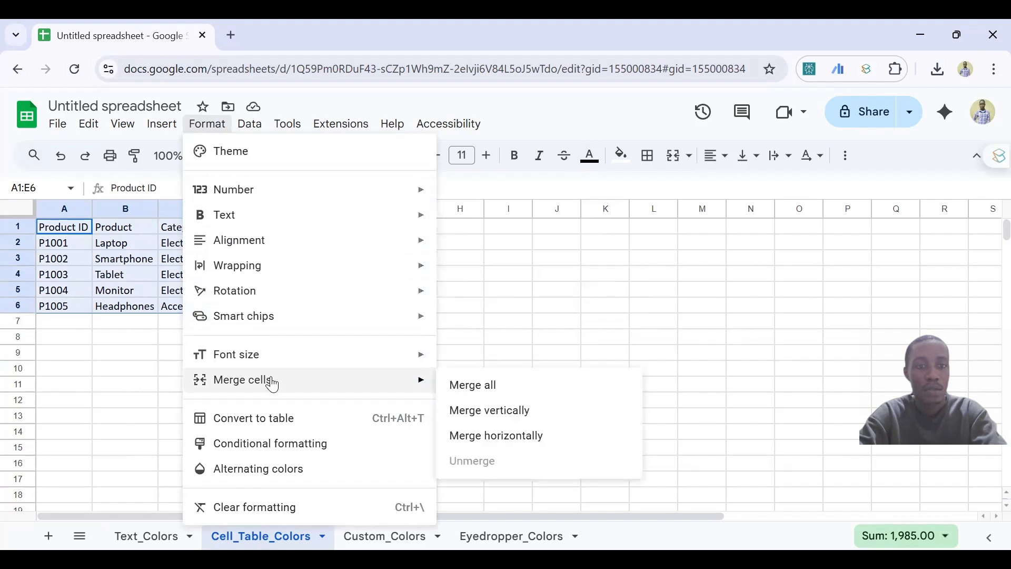
click(271, 421)
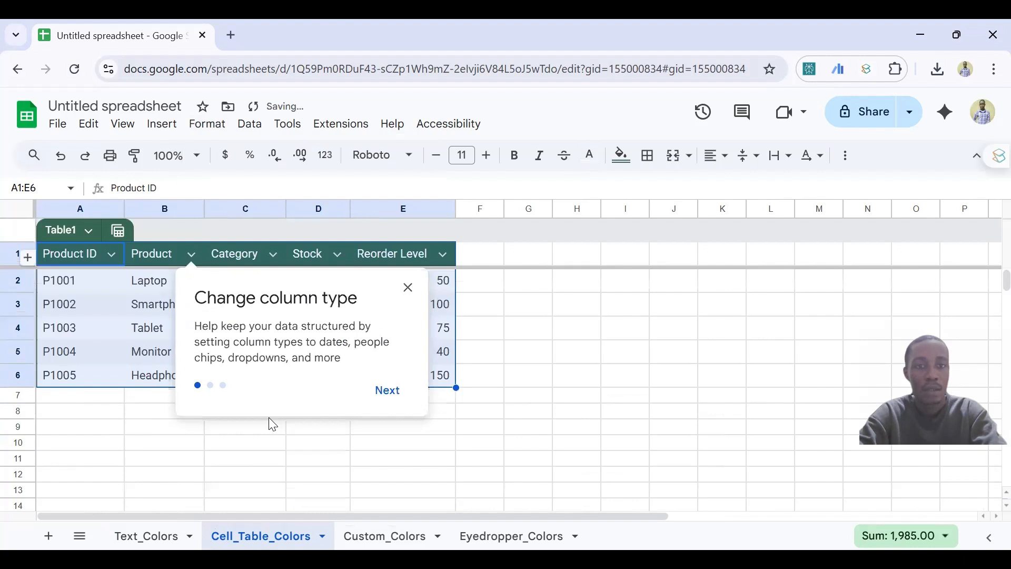
click(409, 288)
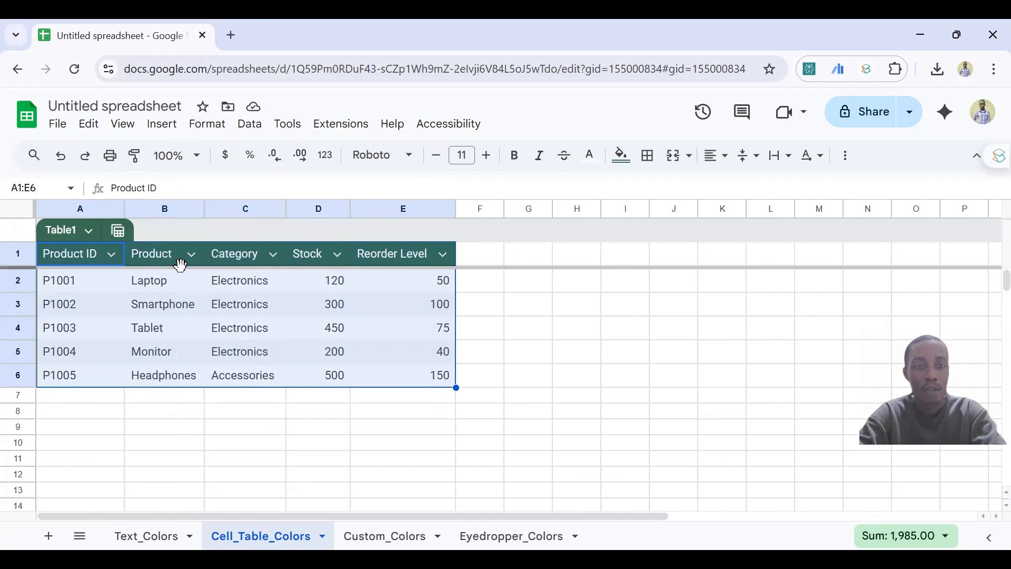
Change the product table's header color to the blue preset and check its table formatting options
click(88, 231)
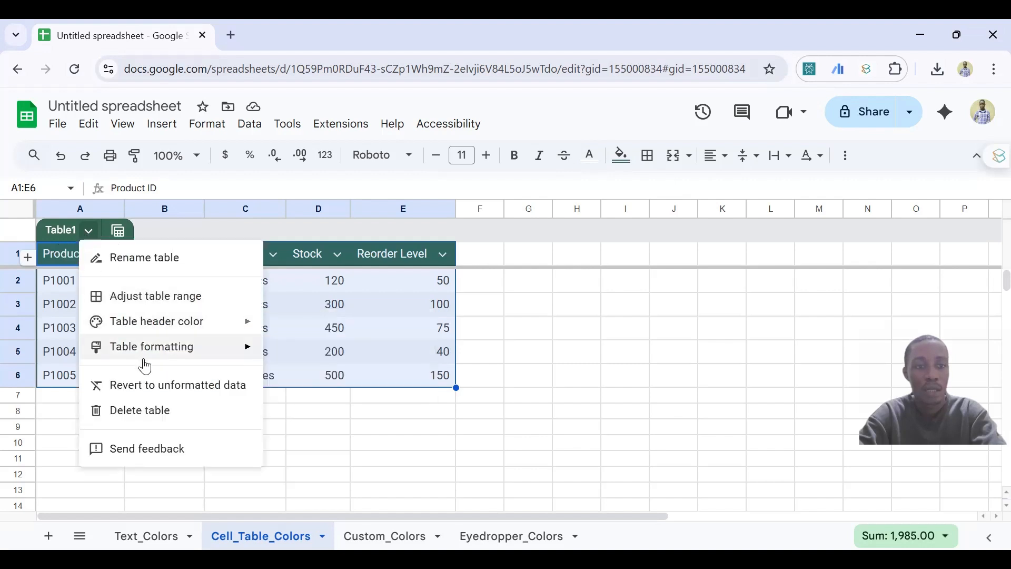
mouse_move(194, 353)
mouse_move(208, 330)
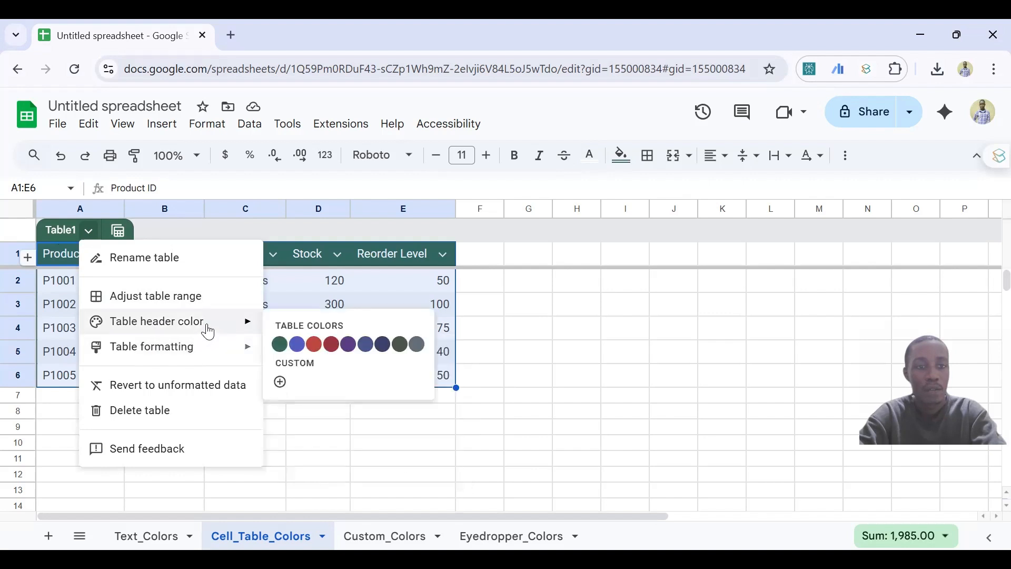
click(298, 345)
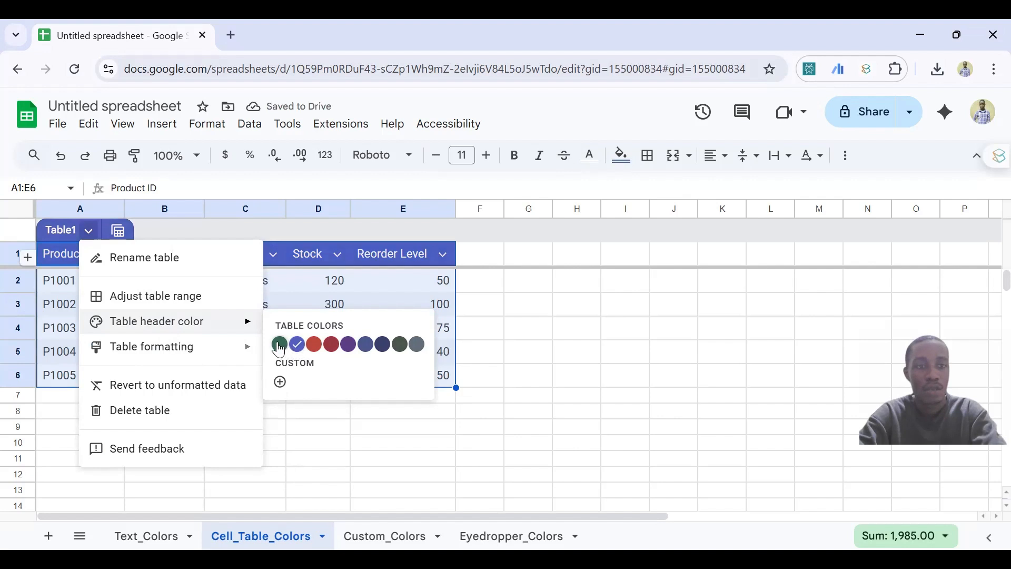
mouse_move(238, 351)
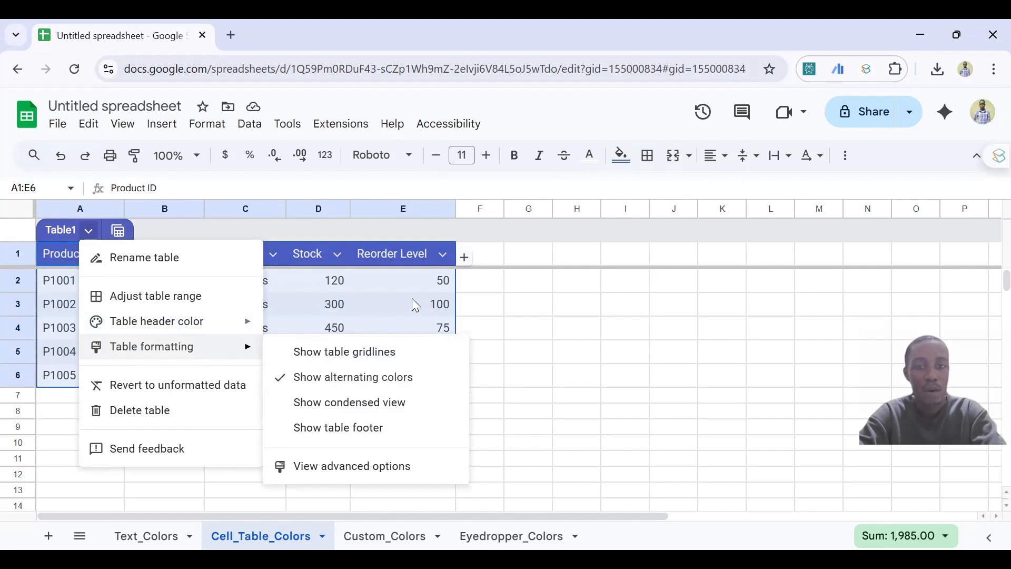
click(491, 310)
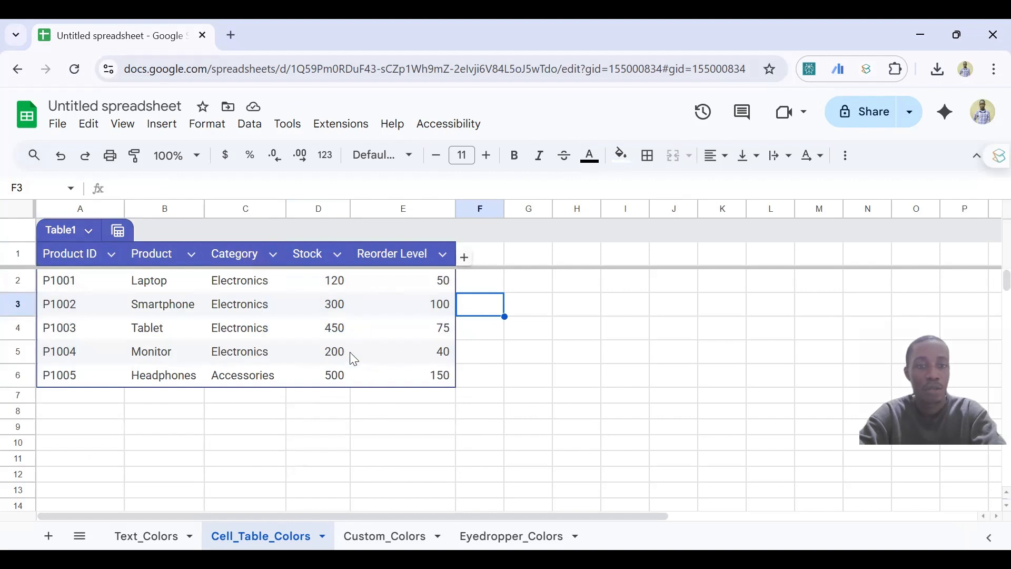
On the Custom_Colors sheet, fill the Alpha Corp cell A2 with the custom hex color #3498db
click(383, 533)
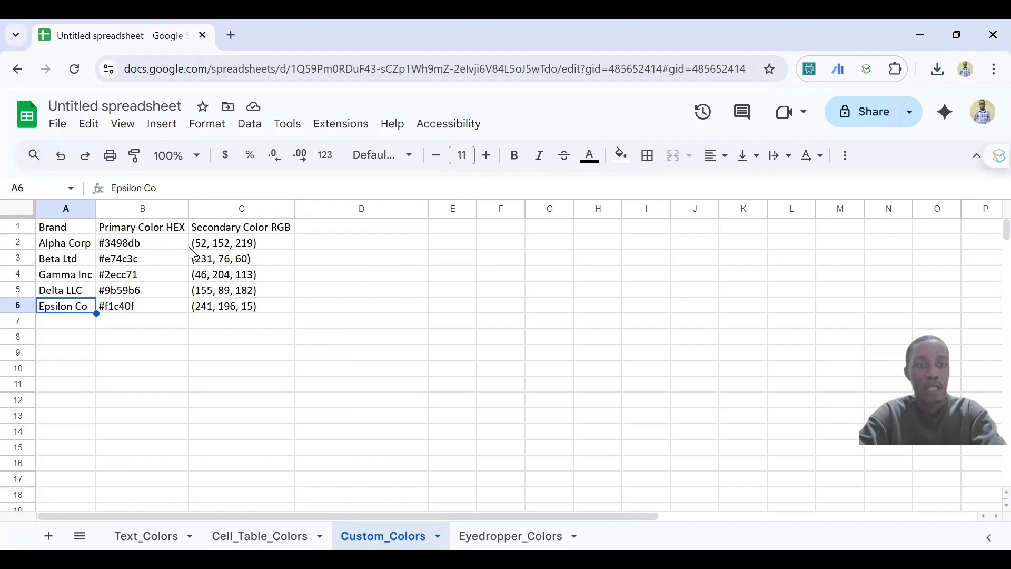
click(62, 251)
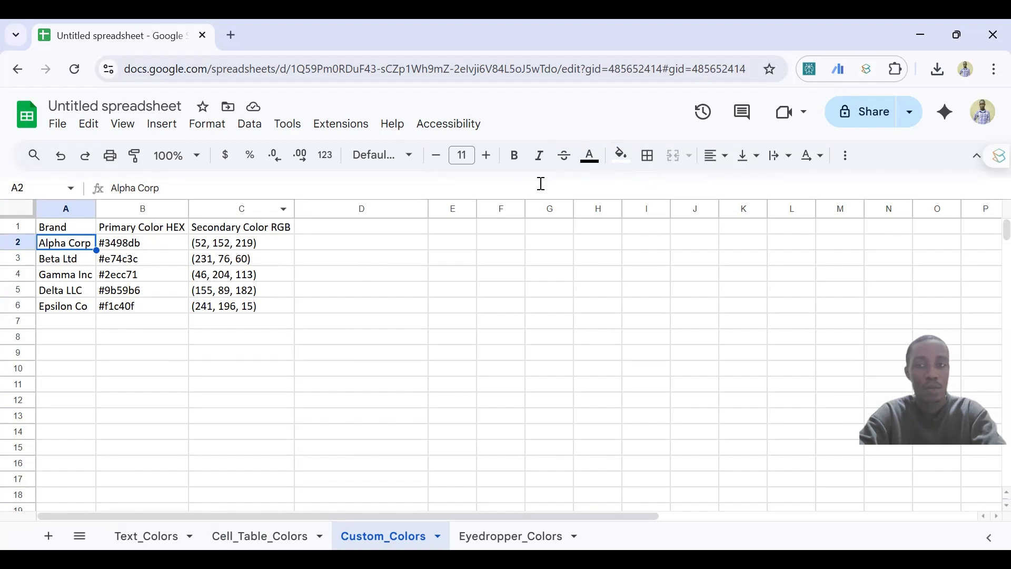
click(624, 156)
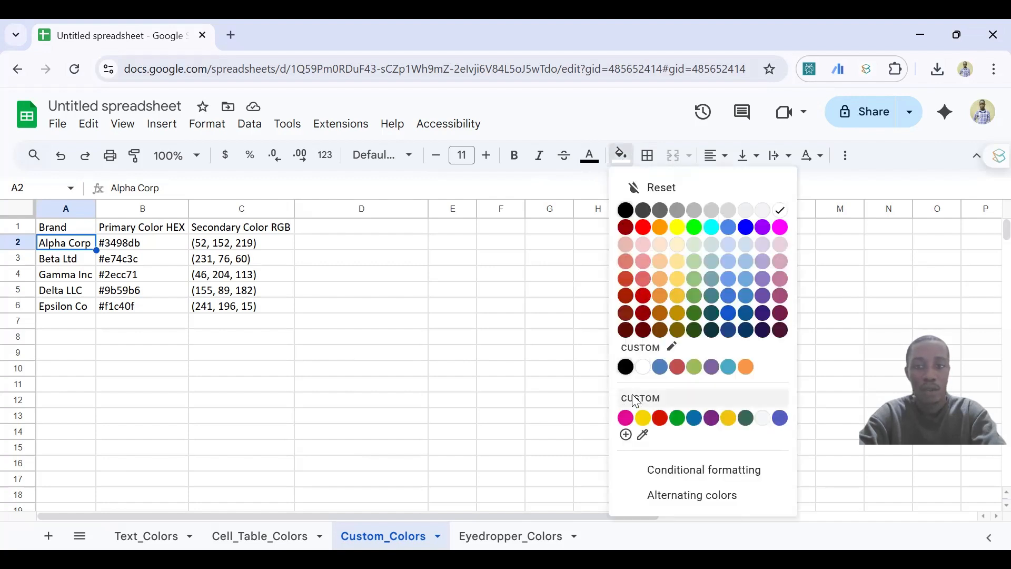
click(627, 436)
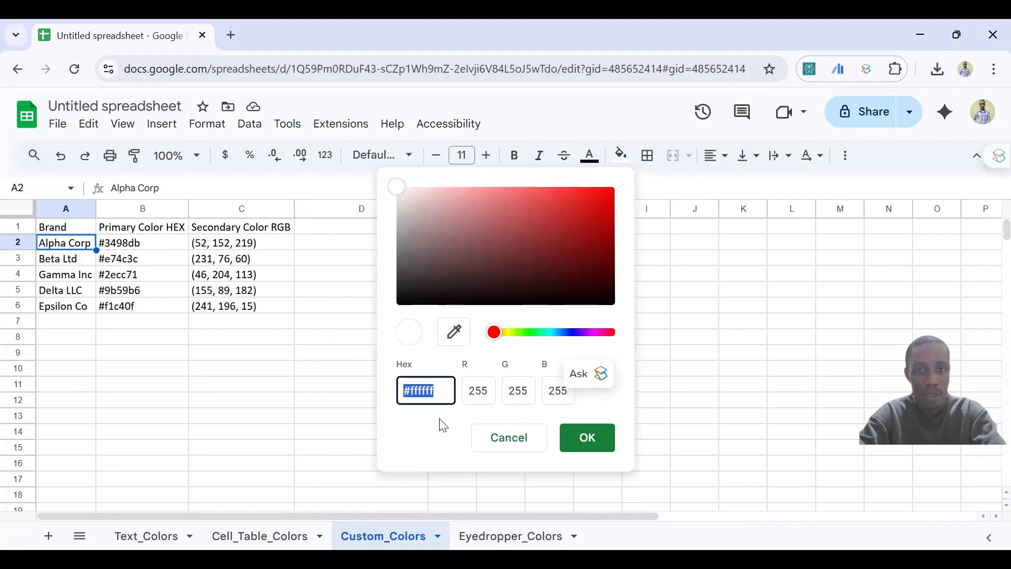
click(433, 388)
double_click(433, 387)
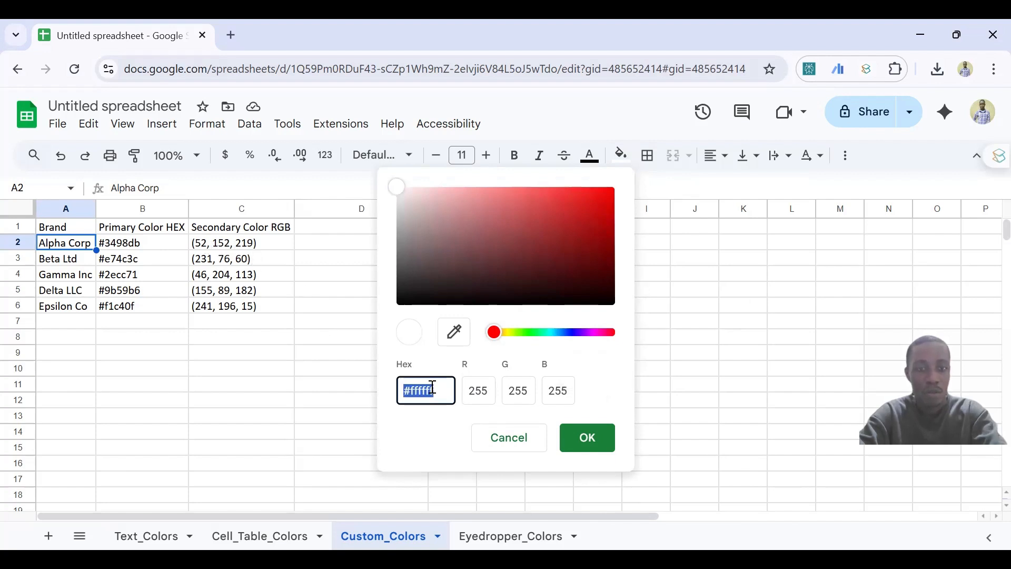
text(#34)
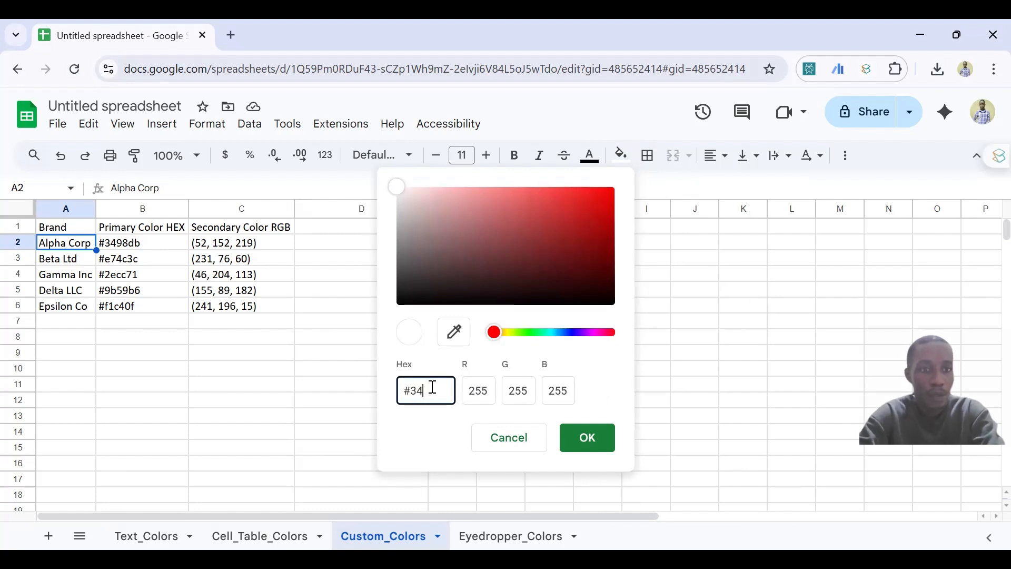
text(9)
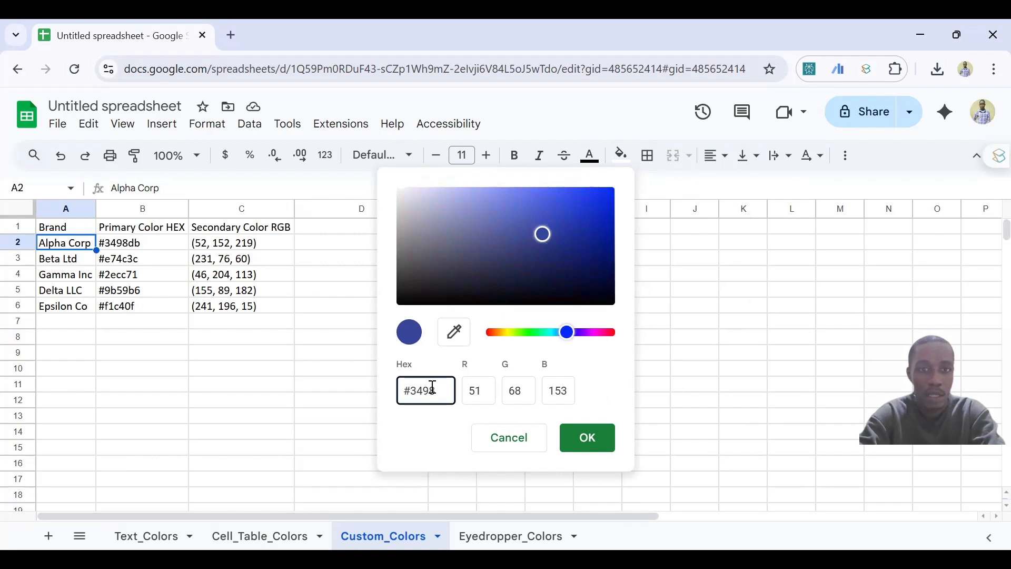
text(8db)
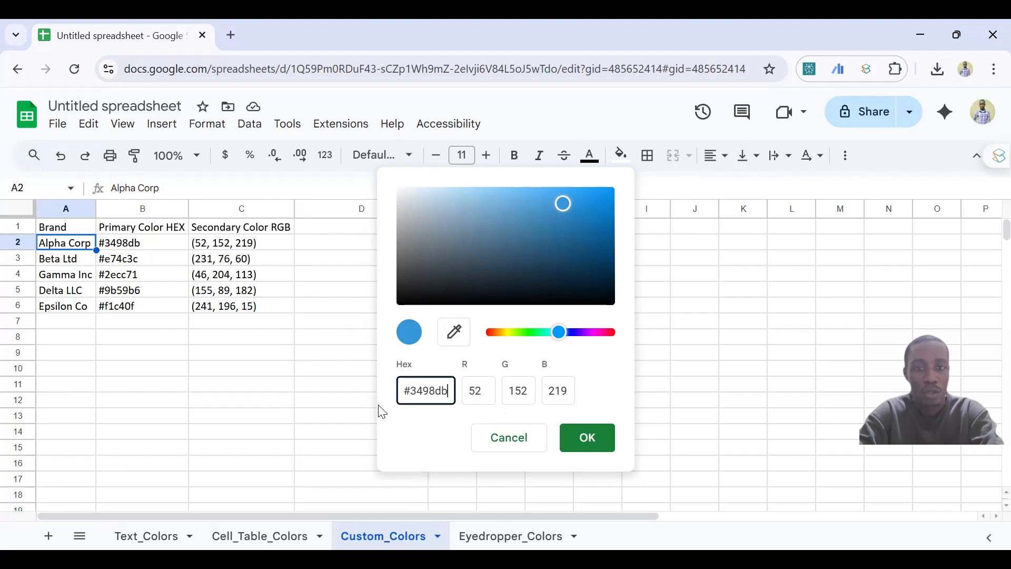
click(596, 451)
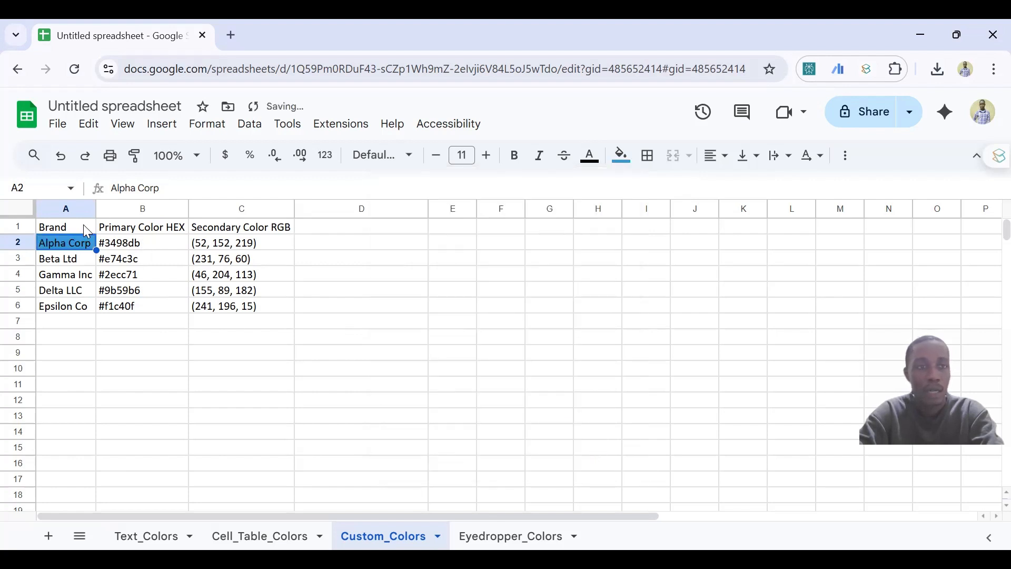
Fill the Beta Ltd cell A3 with a custom color using the RGB values 231, 76, 60
click(63, 262)
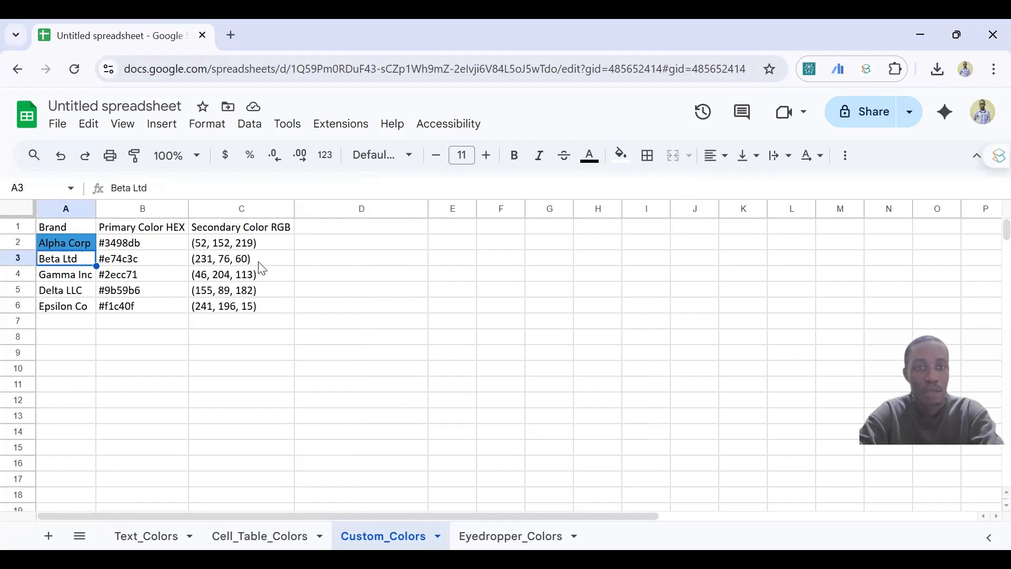
click(626, 160)
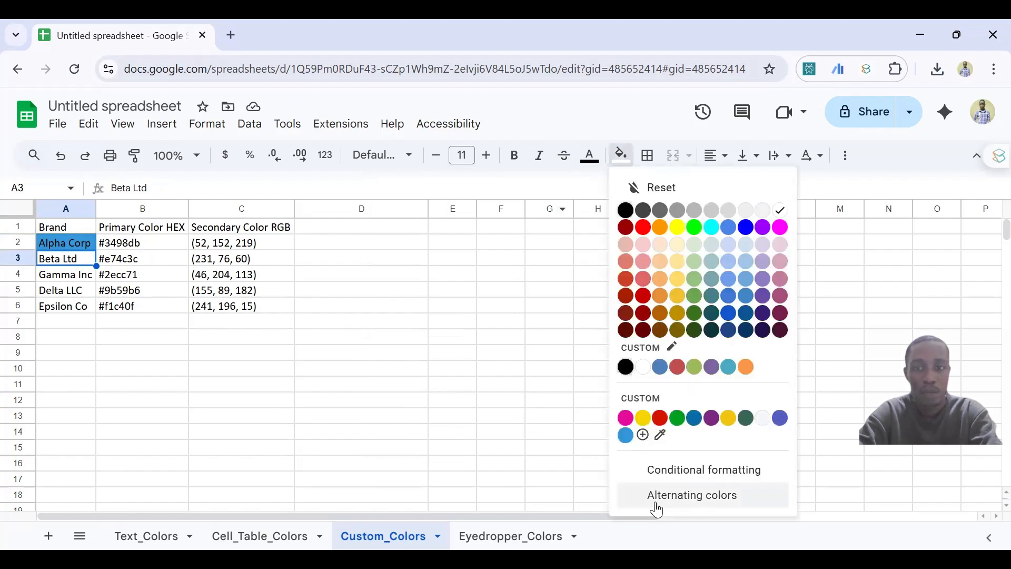
click(643, 435)
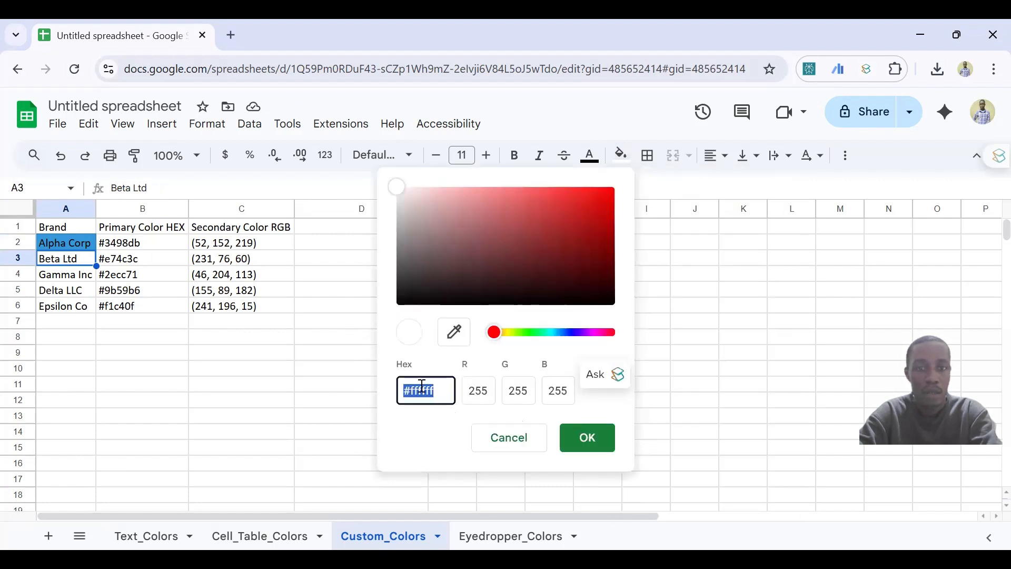
click(482, 391)
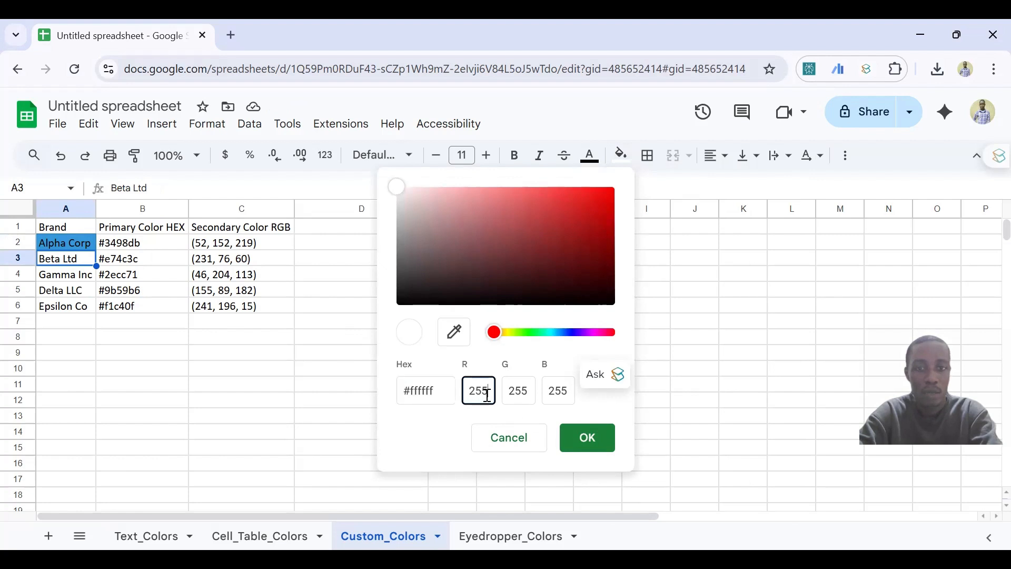
key(BackSpace)
key(BackSpace)
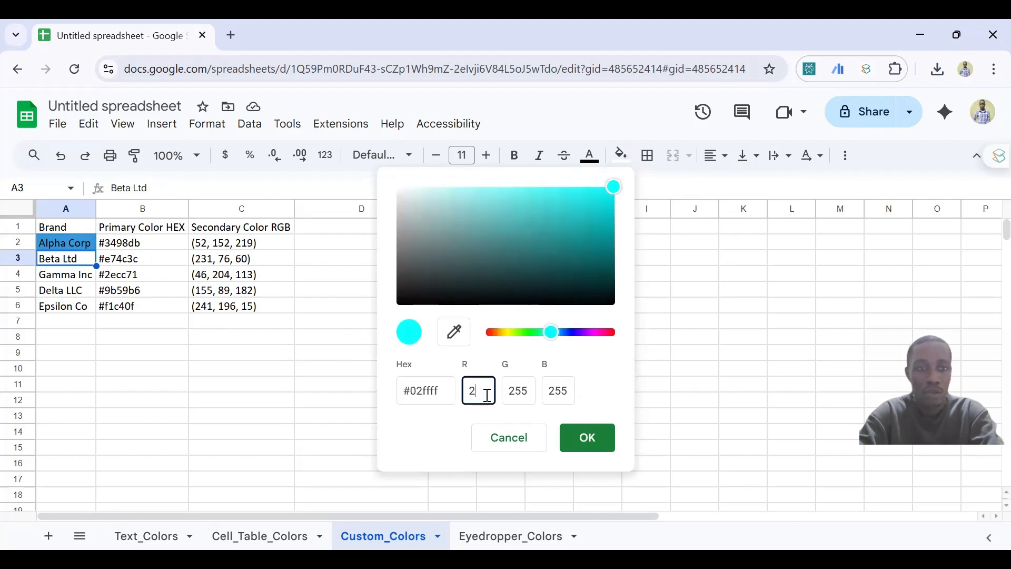
text(31)
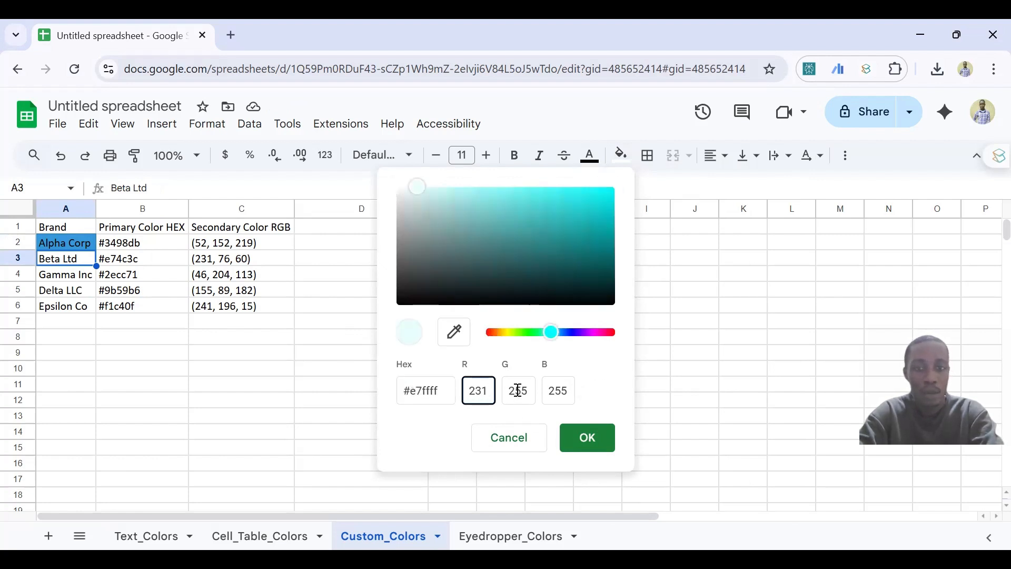
click(529, 392)
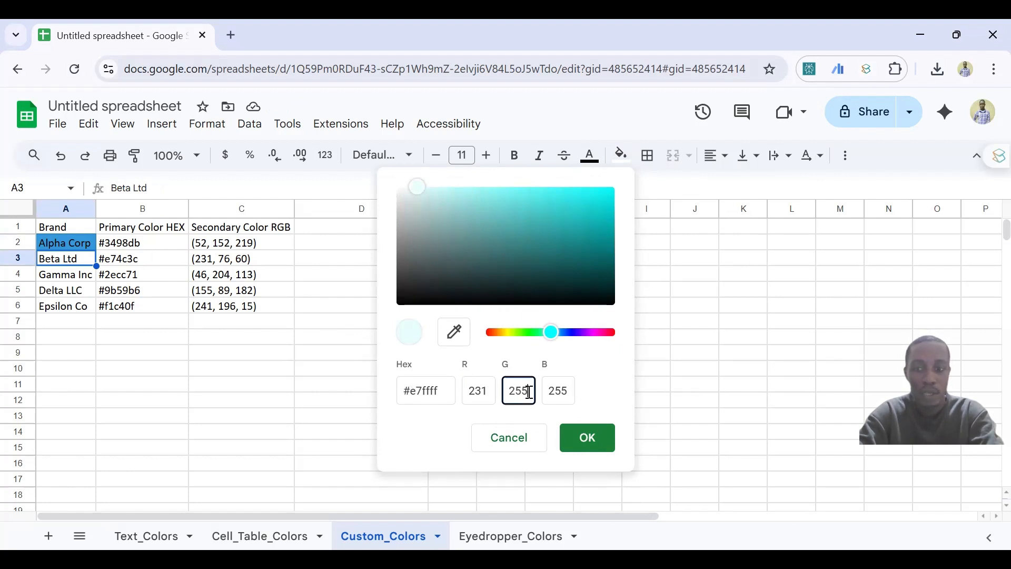
key(BackSpace)
key(BackSpace)
key(BackSpace)
text(76)
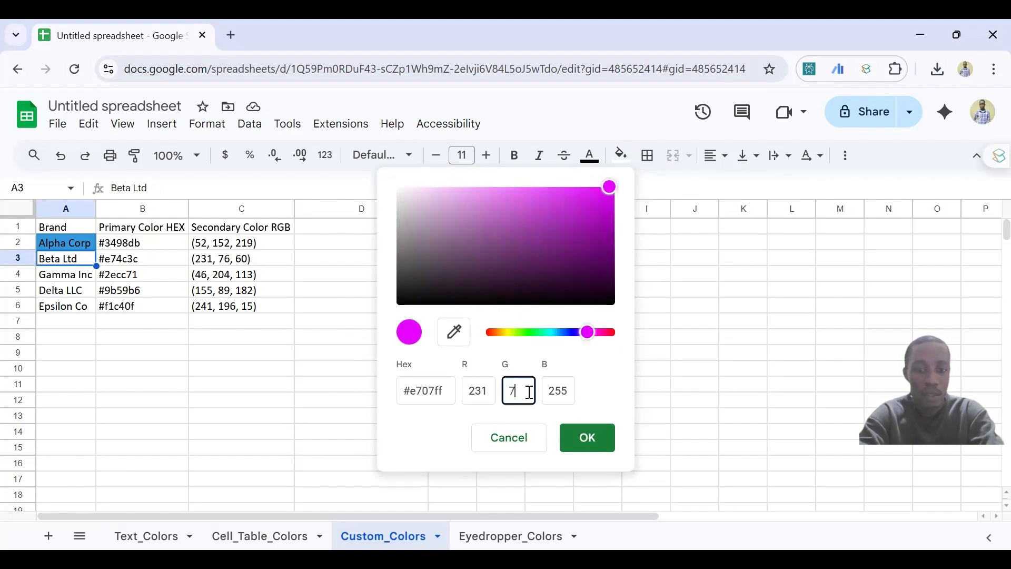
click(571, 392)
key(BackSpace)
key(BackSpace)
key(BackSpace)
text(60)
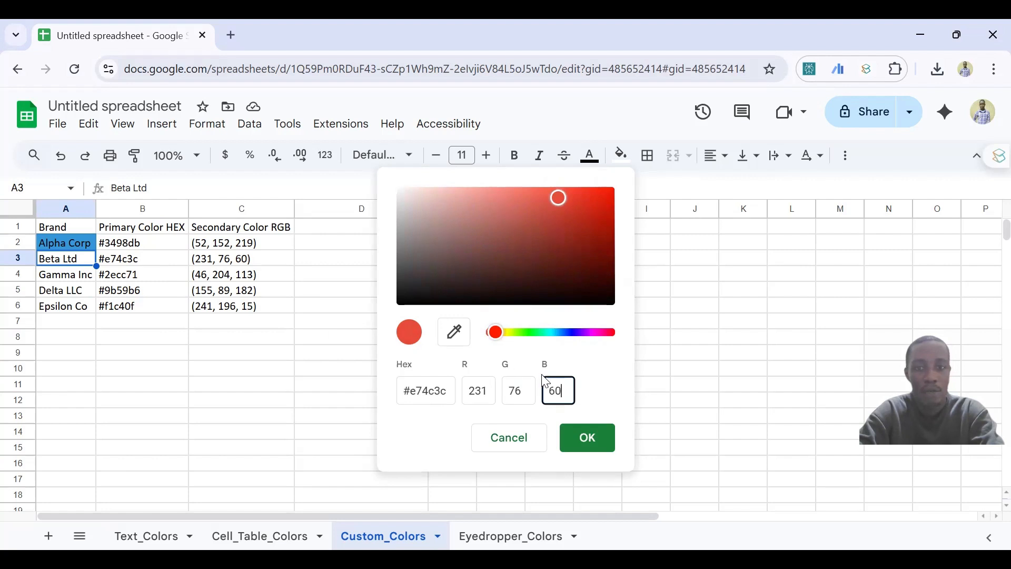
click(580, 437)
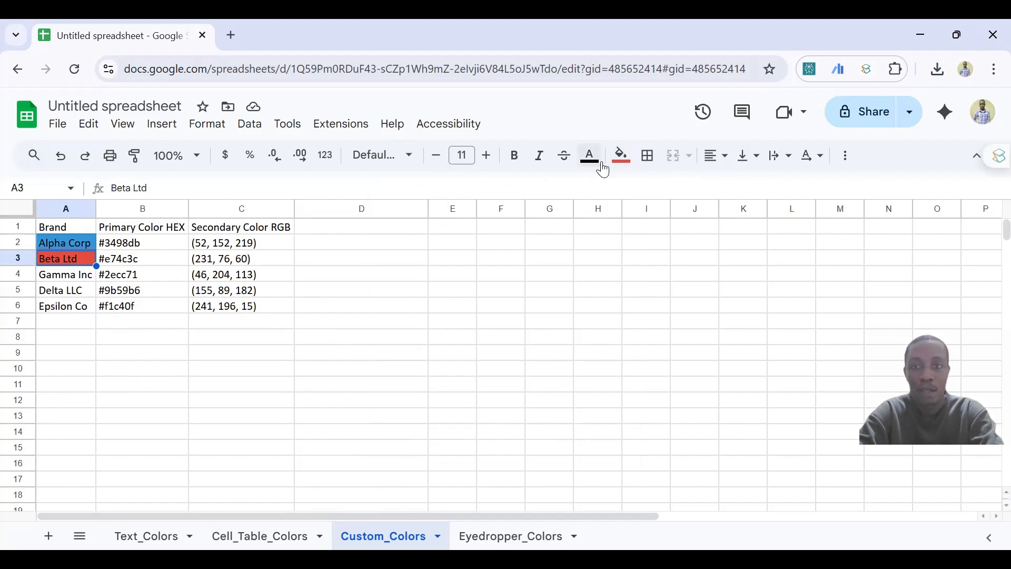
Color the Gamma Inc text in A4 with the custom hex color #2ecc71
click(67, 276)
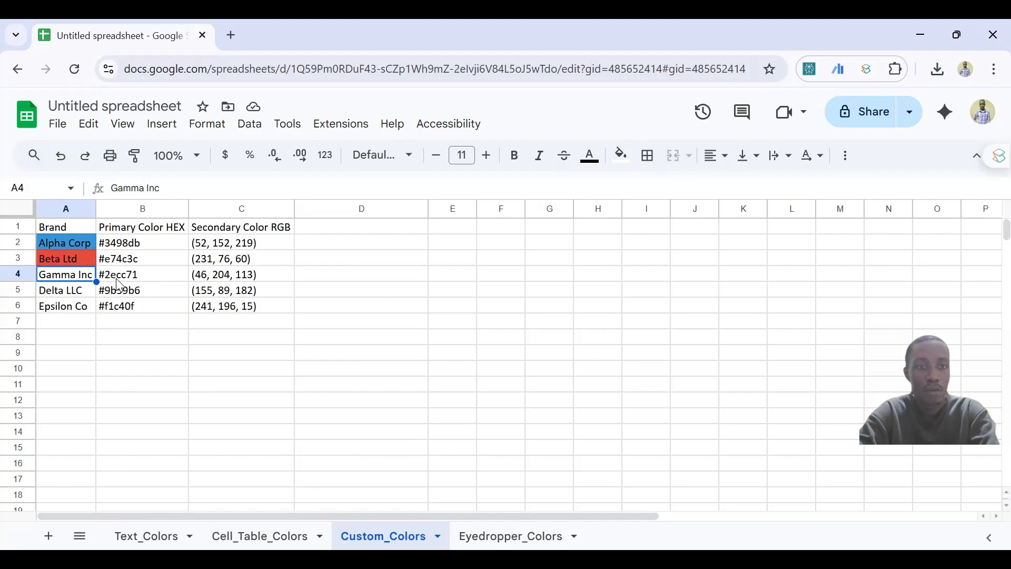
click(591, 158)
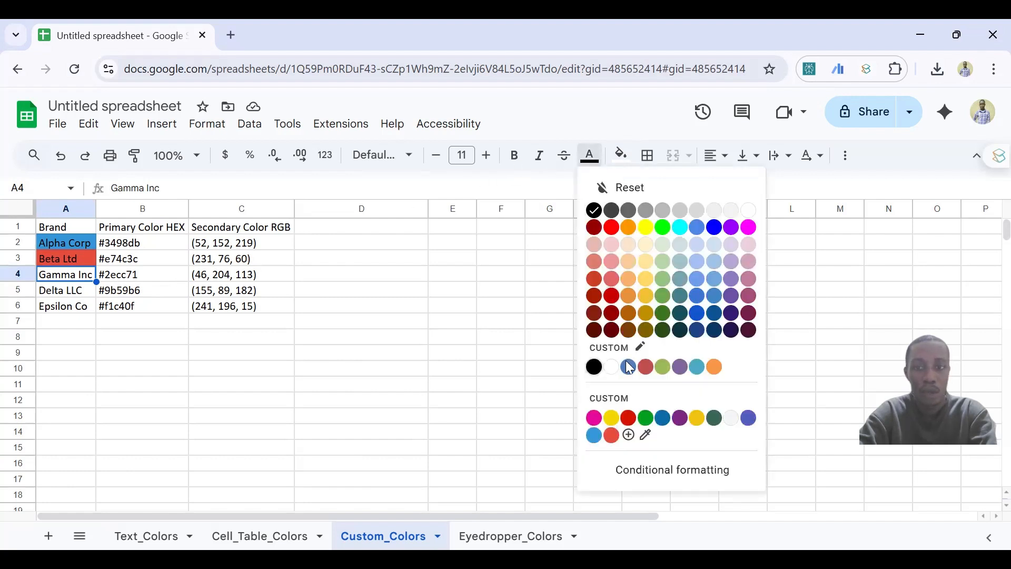
click(629, 437)
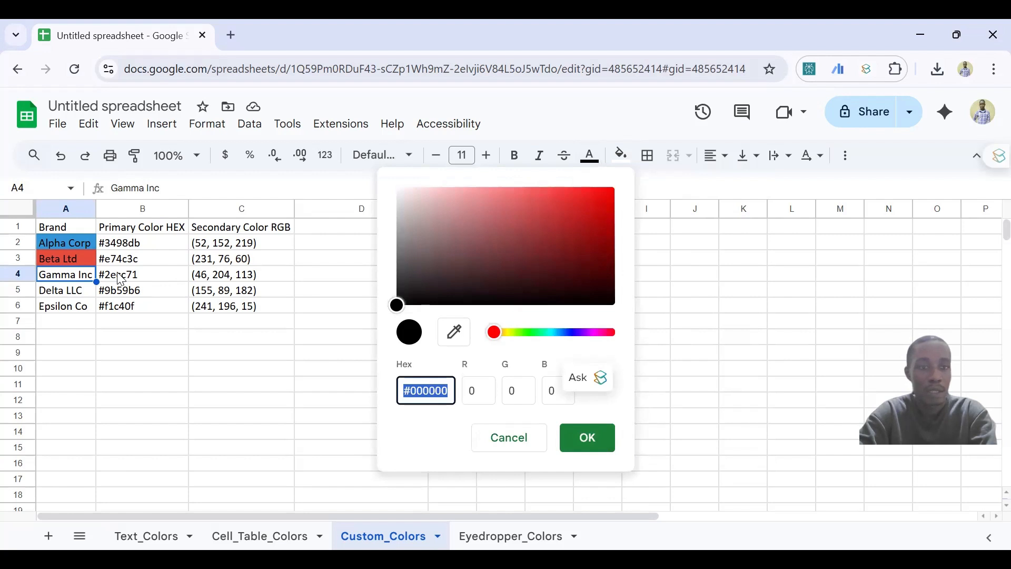
text(#)
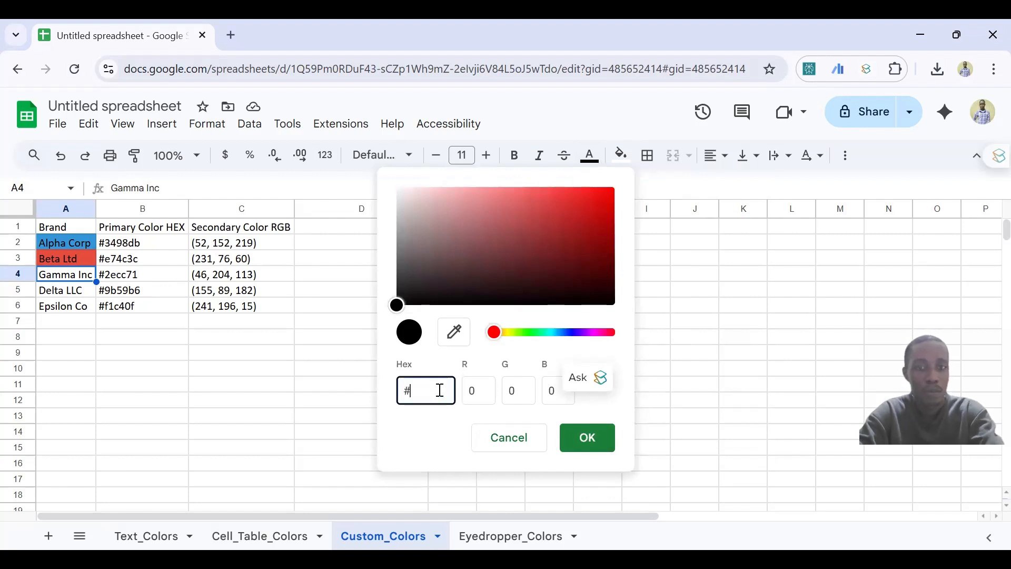
text(2ee)
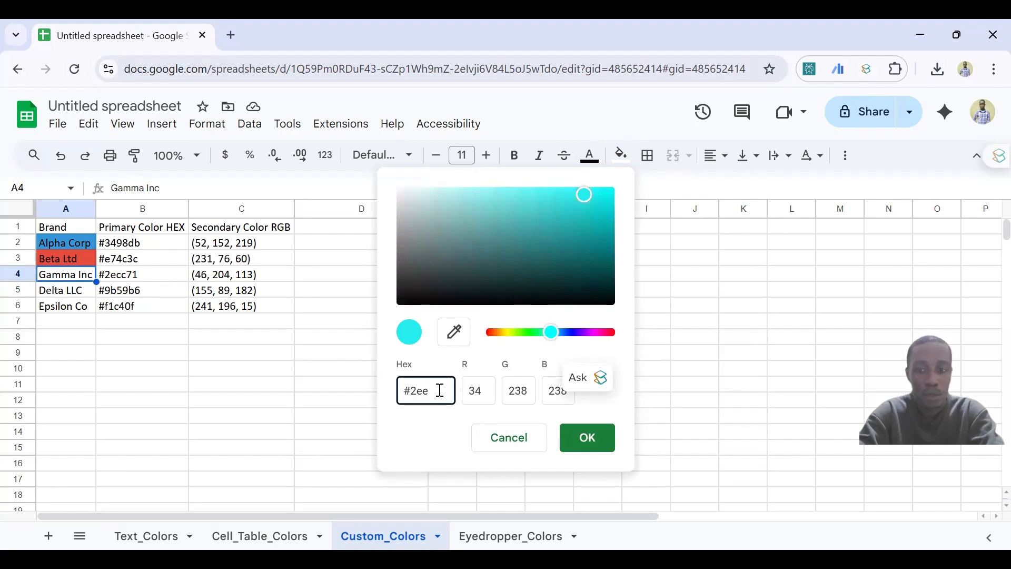
key(BackSpace)
text(c)
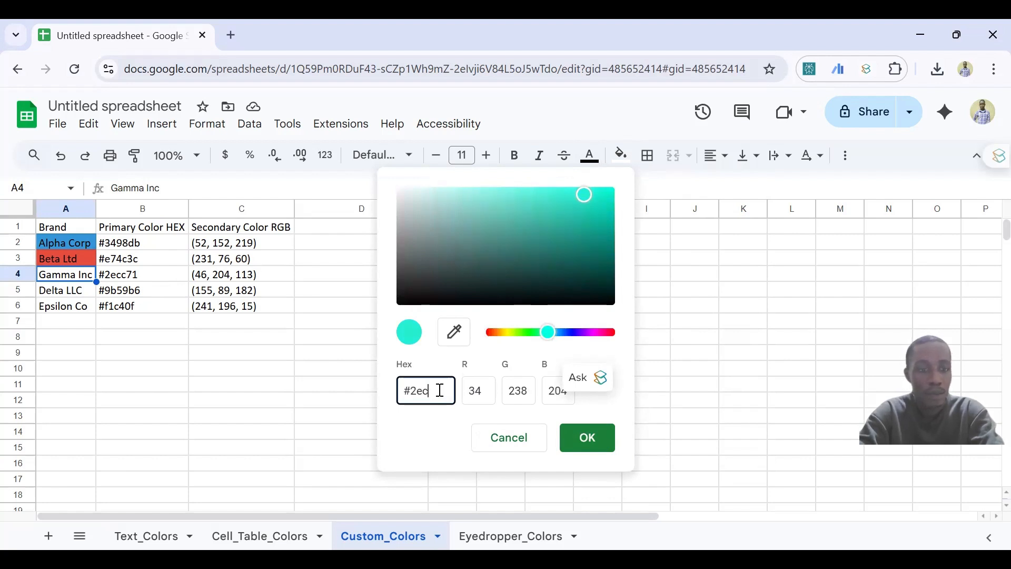
text(c71)
click(594, 450)
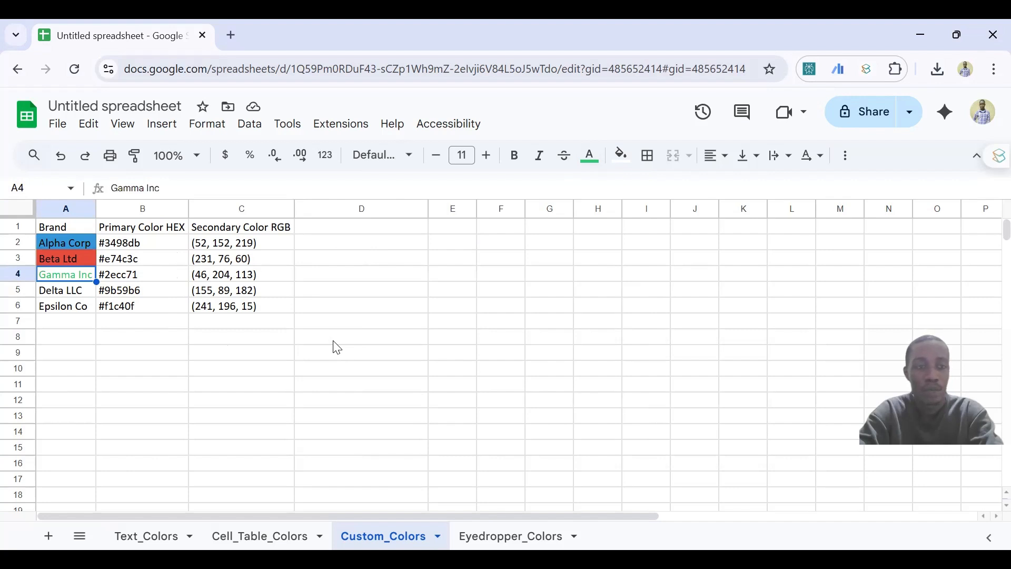
click(225, 289)
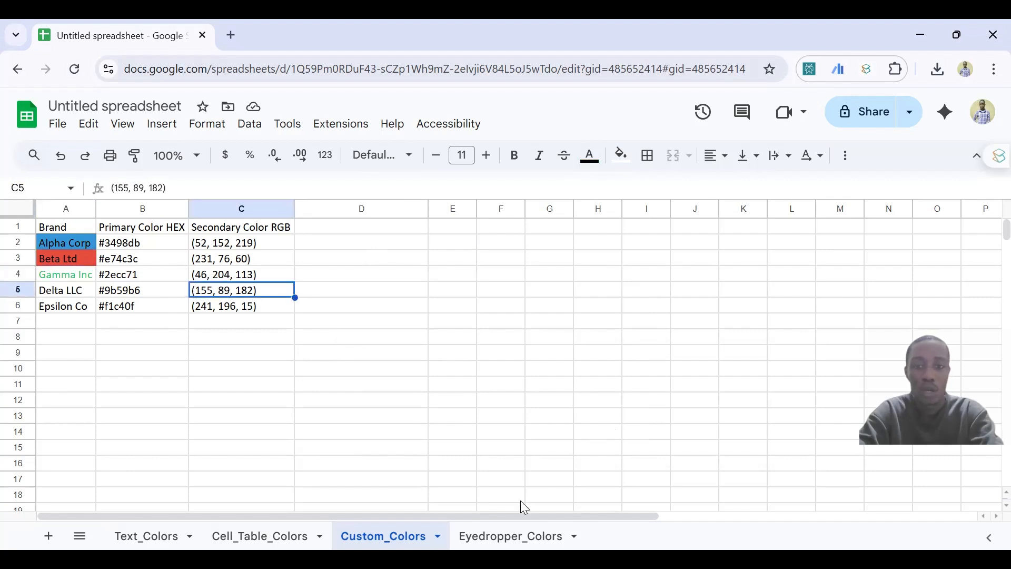
On the Eyedropper_Colors sheet, fill the Campaign header cell A1 with the pink sampled from the paint swirl image
click(514, 535)
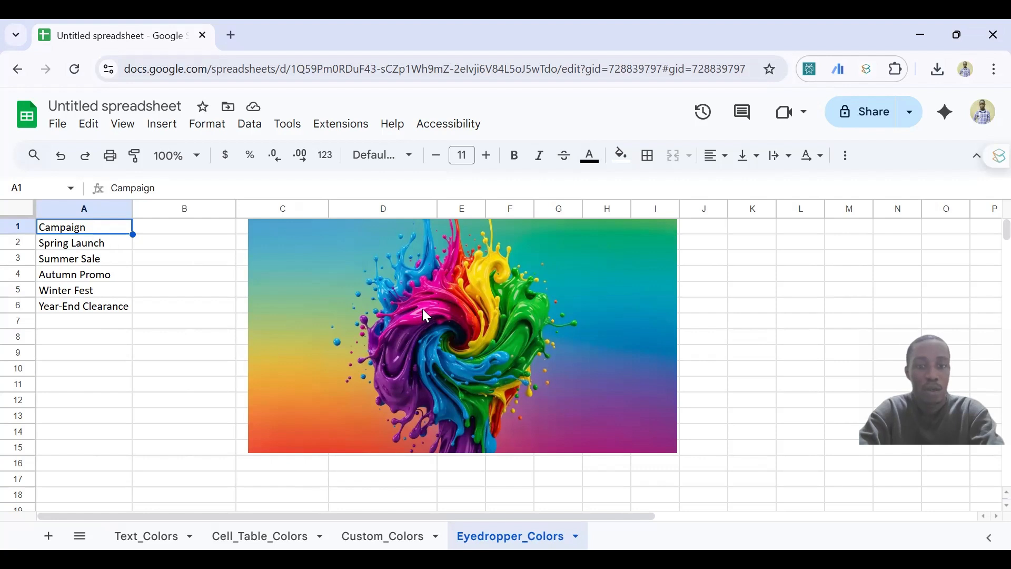
click(621, 156)
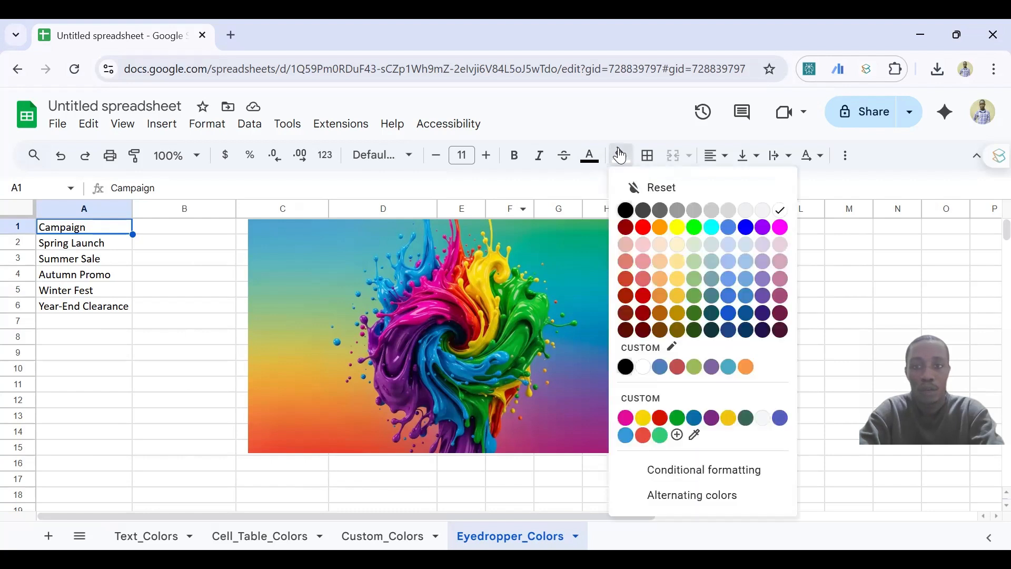
click(695, 438)
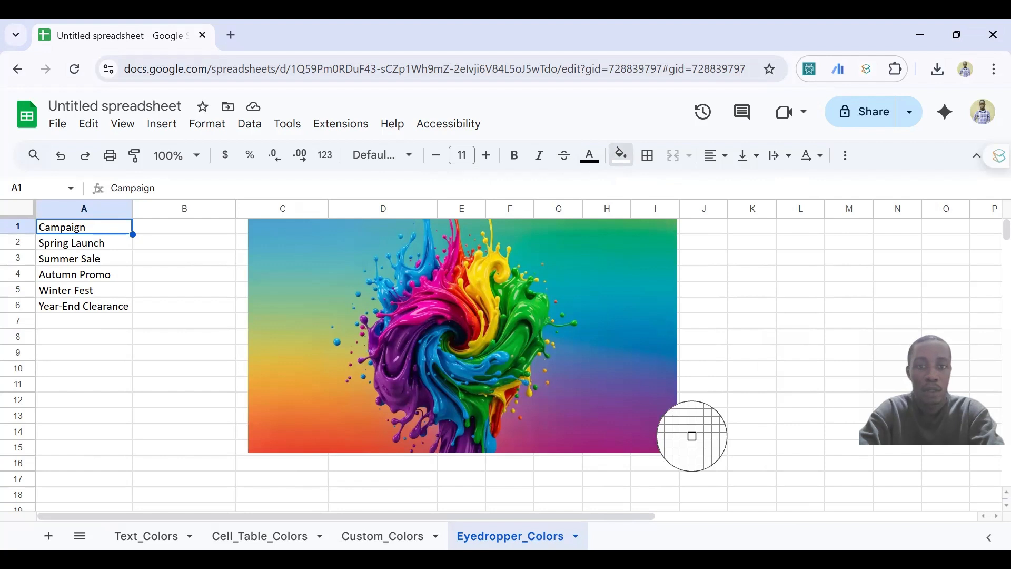
click(432, 310)
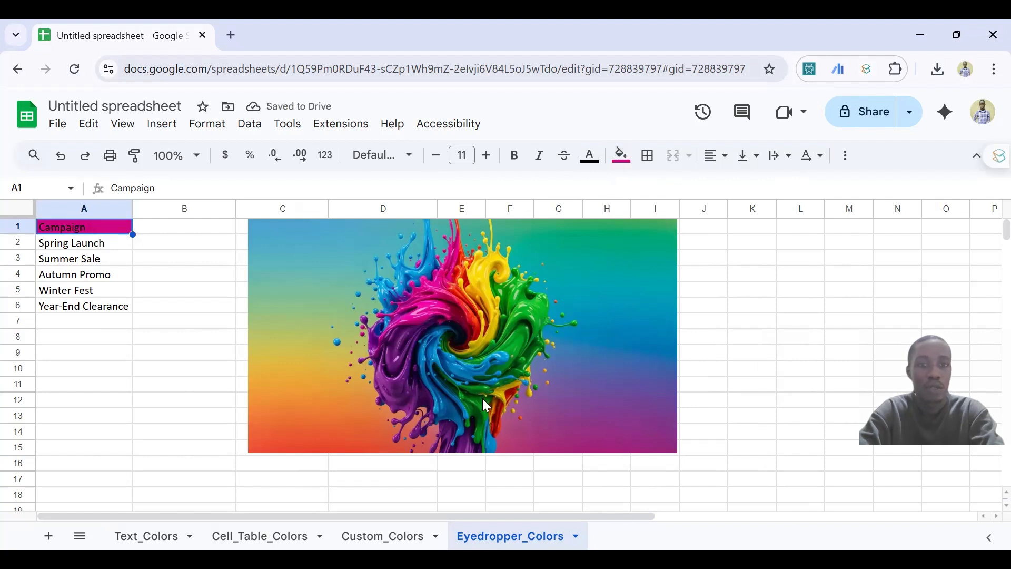
Color the Spring Launch text in A2 with the purple sampled from the image using the eyedropper
click(94, 246)
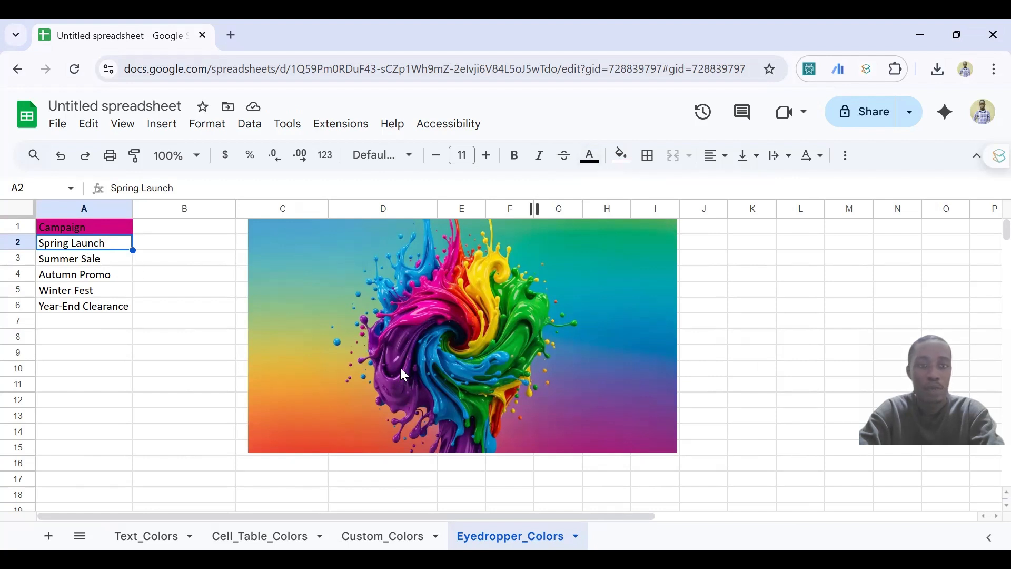
click(597, 168)
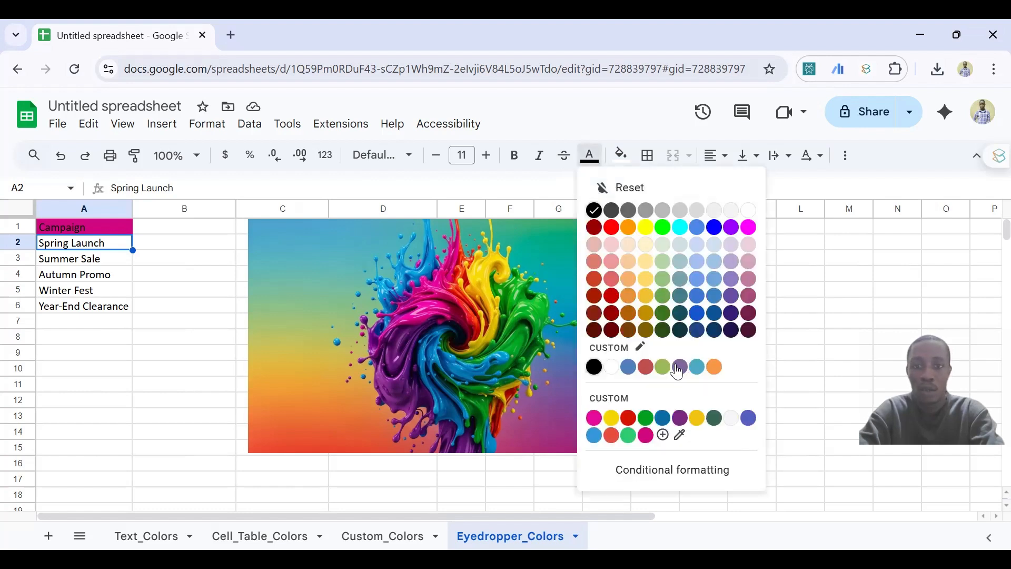
click(681, 436)
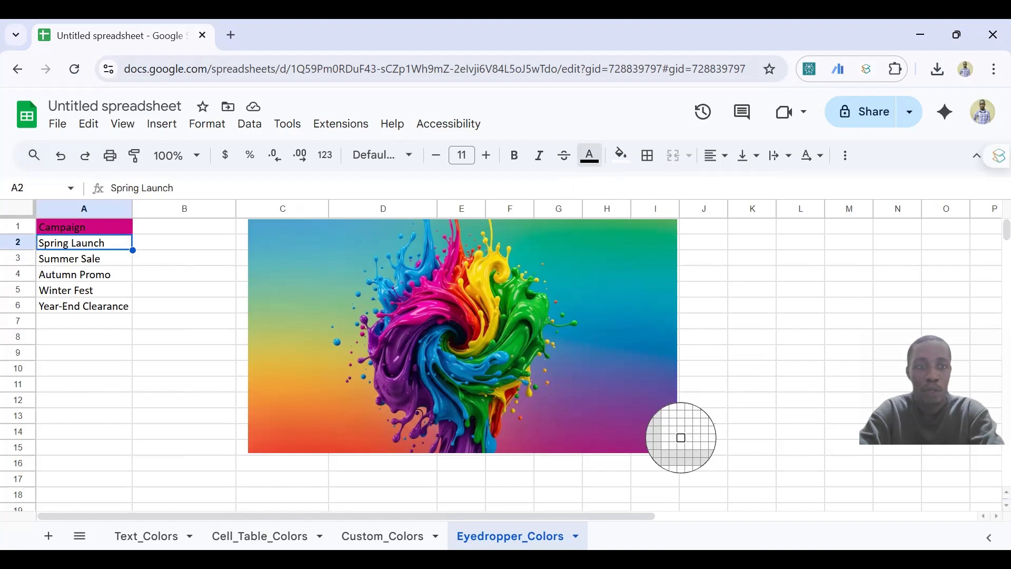
click(399, 384)
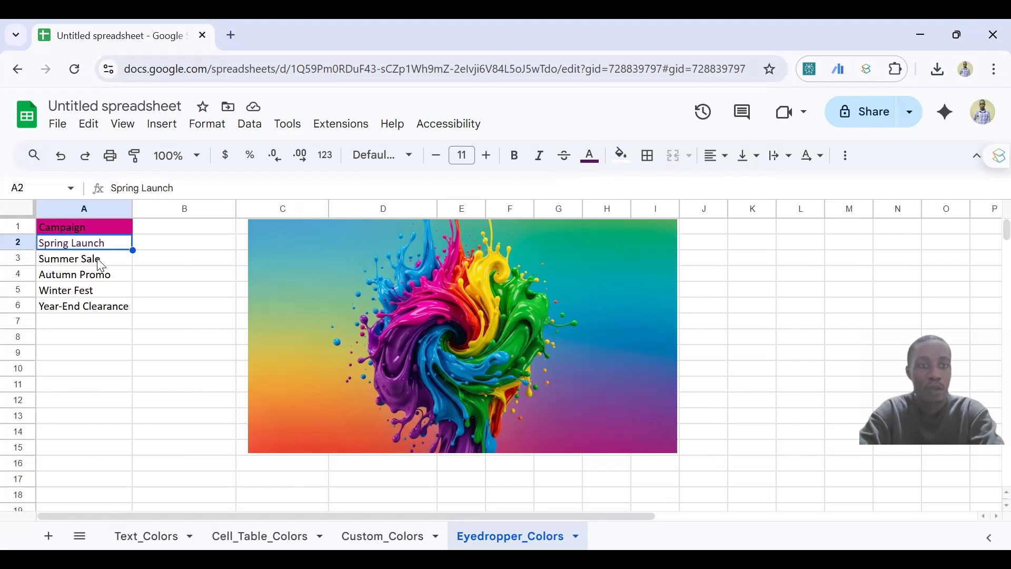
Color the Summer Sale text in A3 with the blue sampled from the image using the eyedropper
click(100, 260)
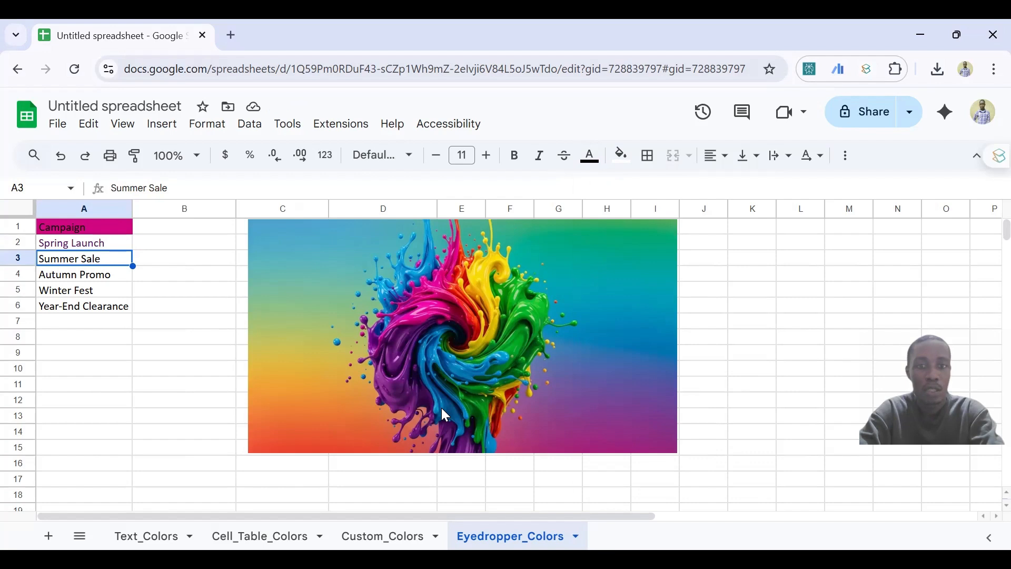
click(598, 165)
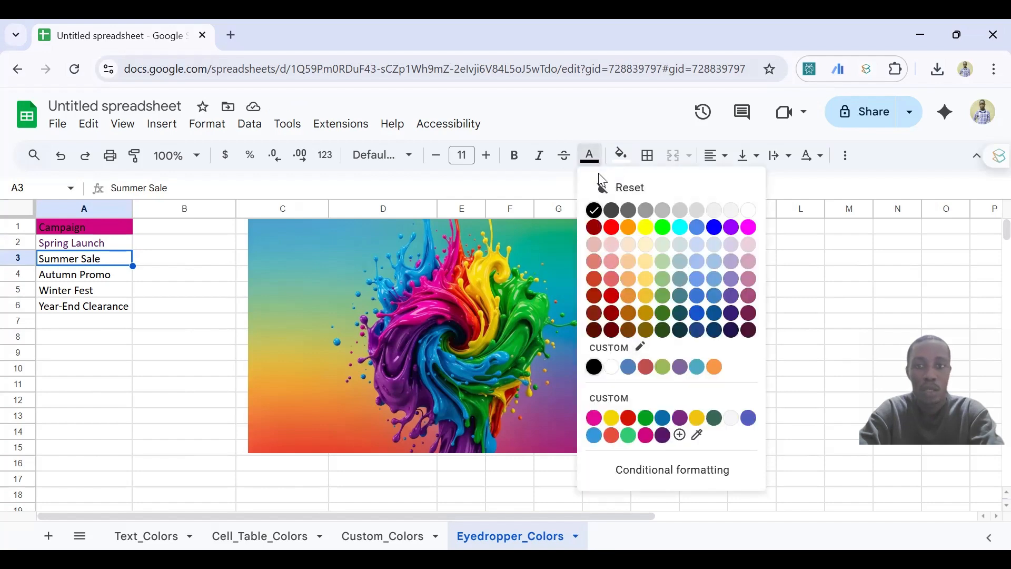
click(699, 436)
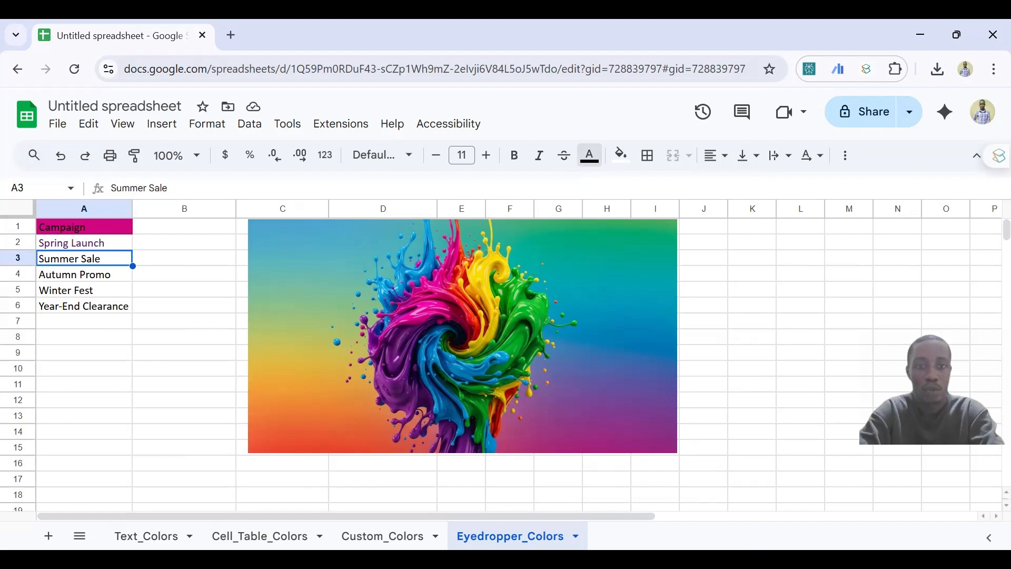
click(446, 400)
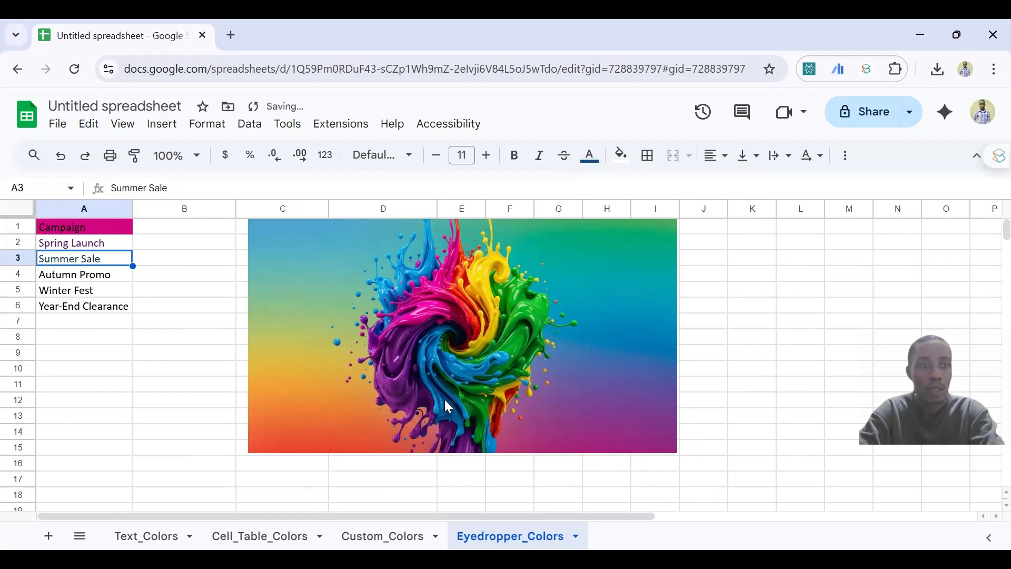
Fill the Autumn Promo cell A4 with the green sampled from the image using the eyedropper
click(85, 281)
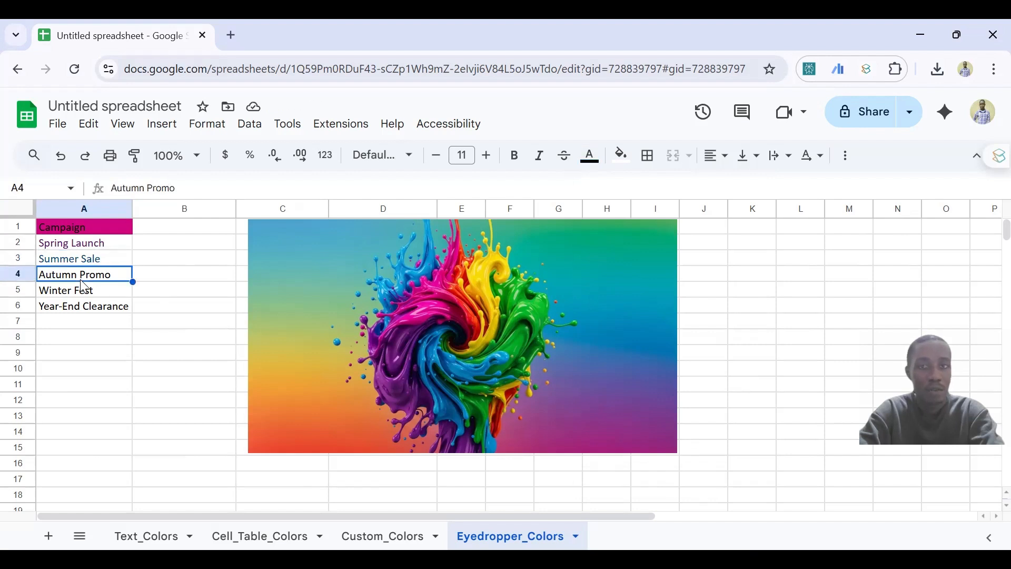
click(624, 166)
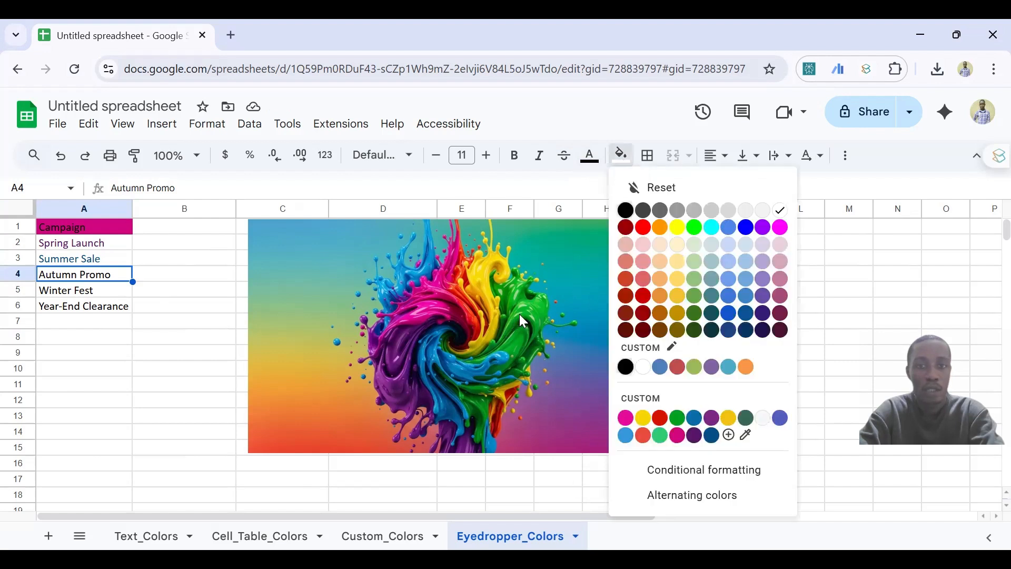
click(747, 445)
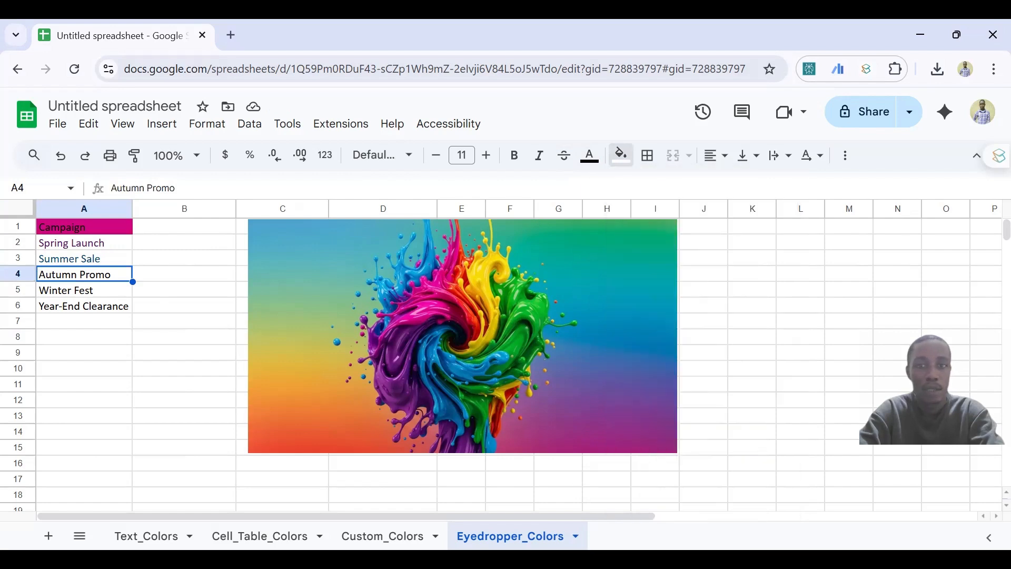
click(522, 317)
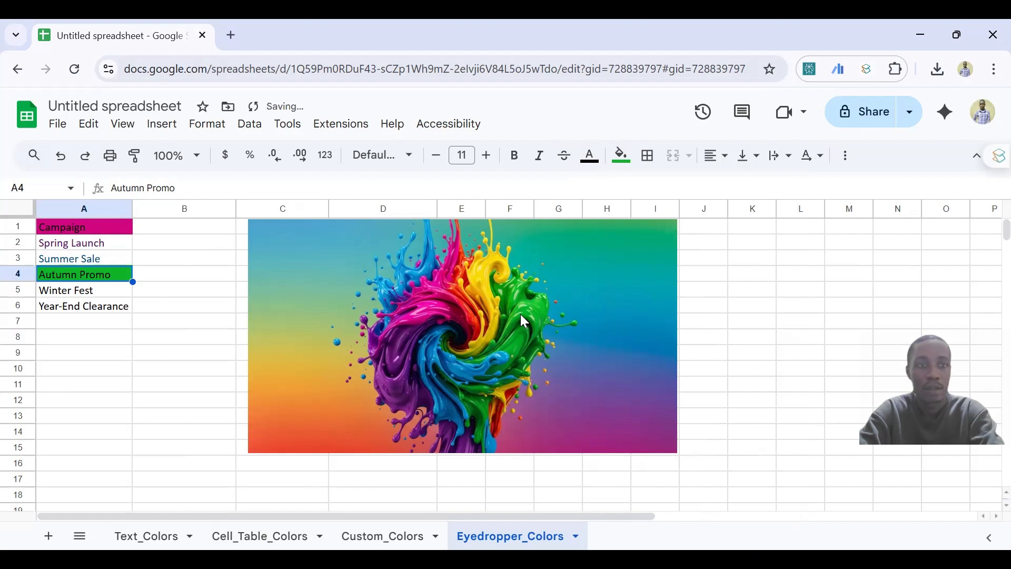